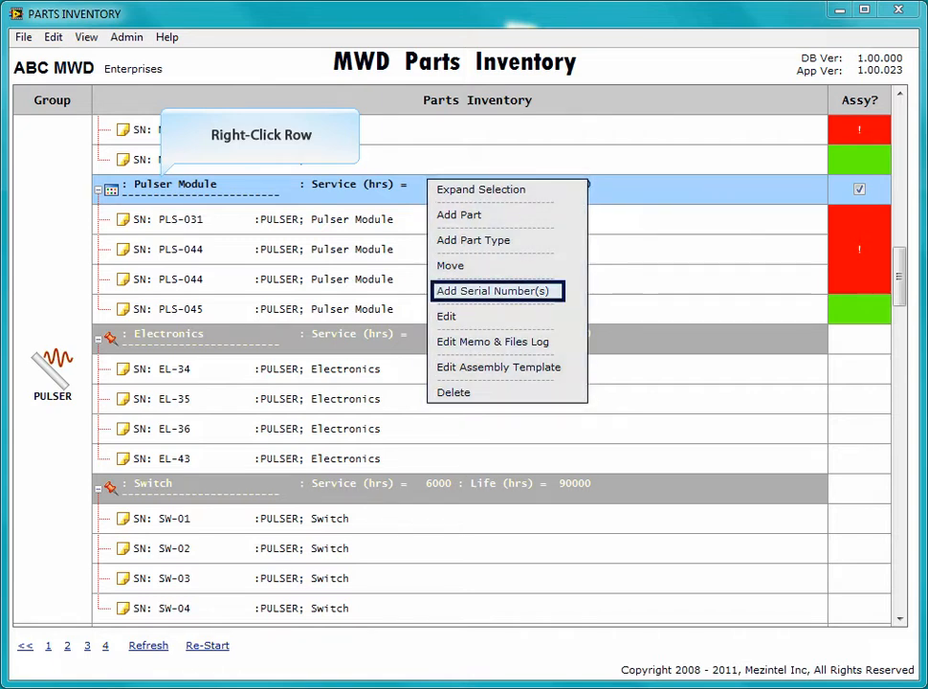
Step: Start adding a serial number to the Pulser Module type and enter the comment "Example of How to Add SN"
click(493, 291)
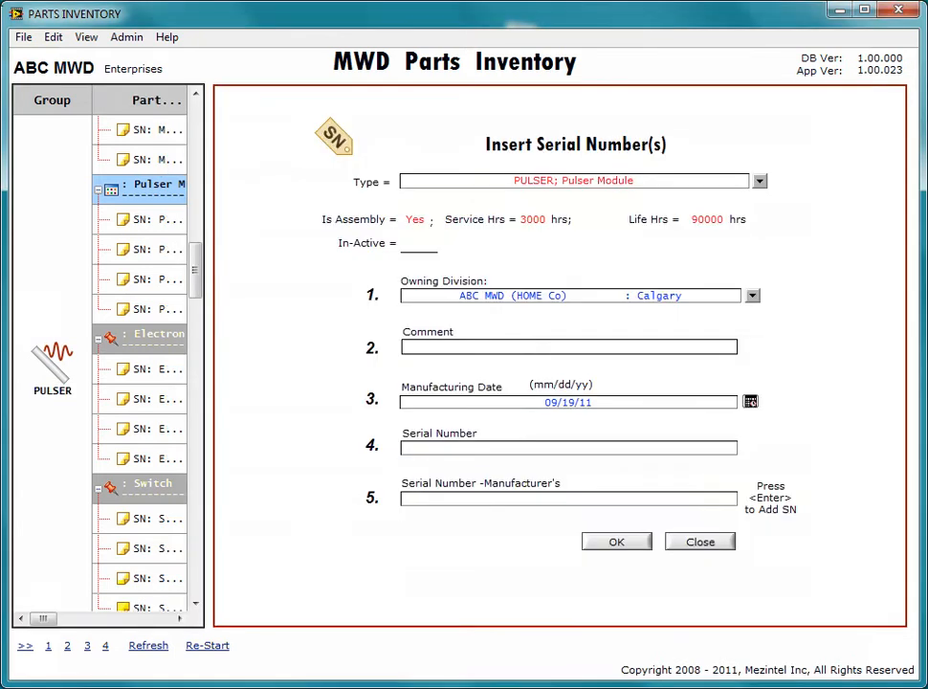
double_click(406, 219)
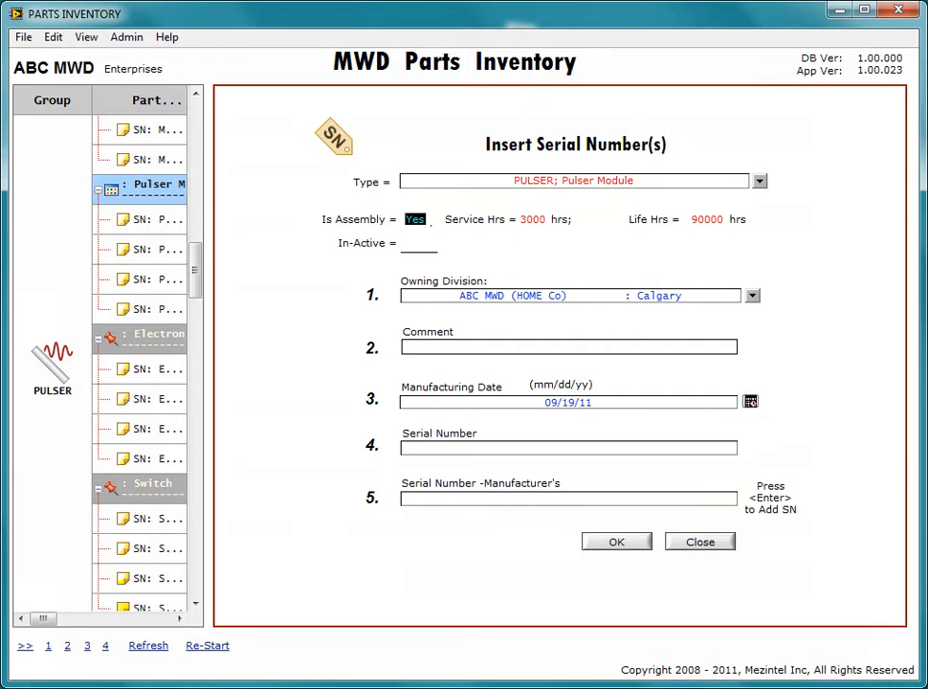
key(Tab)
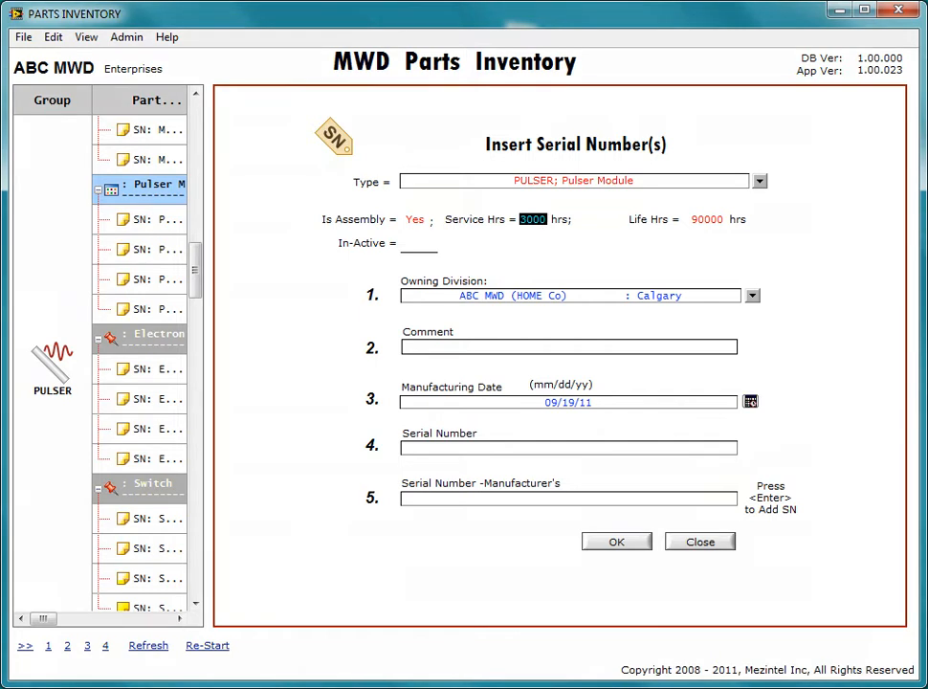
drag(691, 219, 723, 222)
text(Example of How to Add SN)
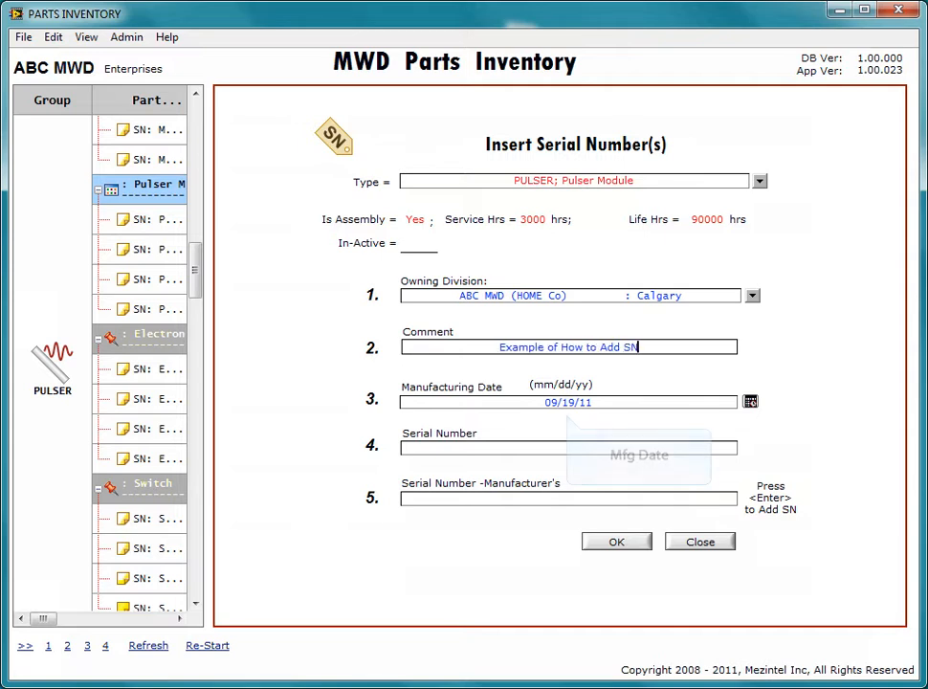
Step: Set both the assigned and the manufacturer's serial number to PLS-046 and add the new Pulser Module entry
key(Tab)
text(PLS-045)
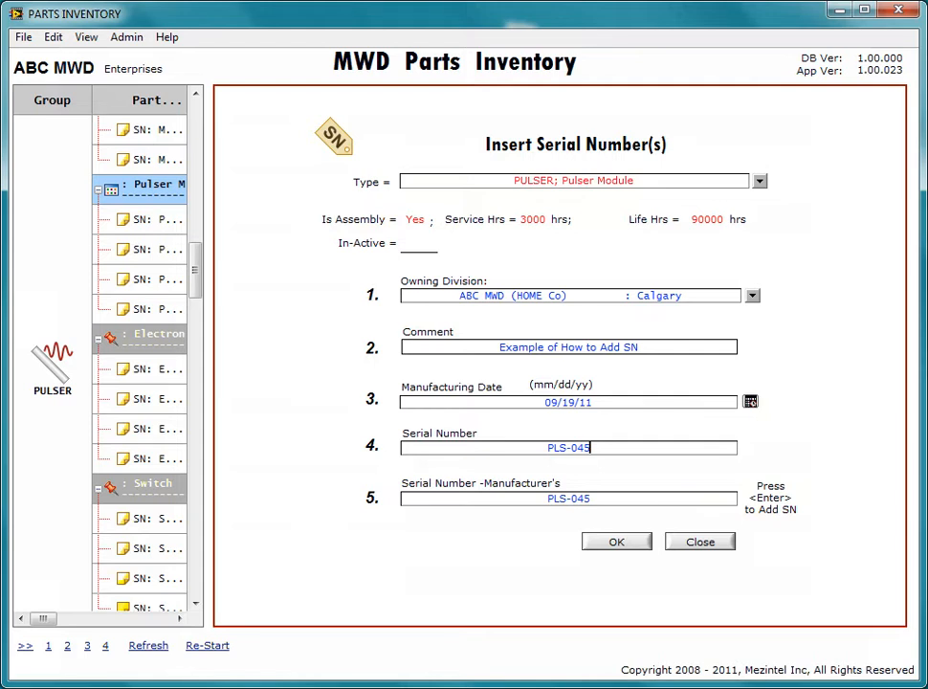
key(BackSpace)
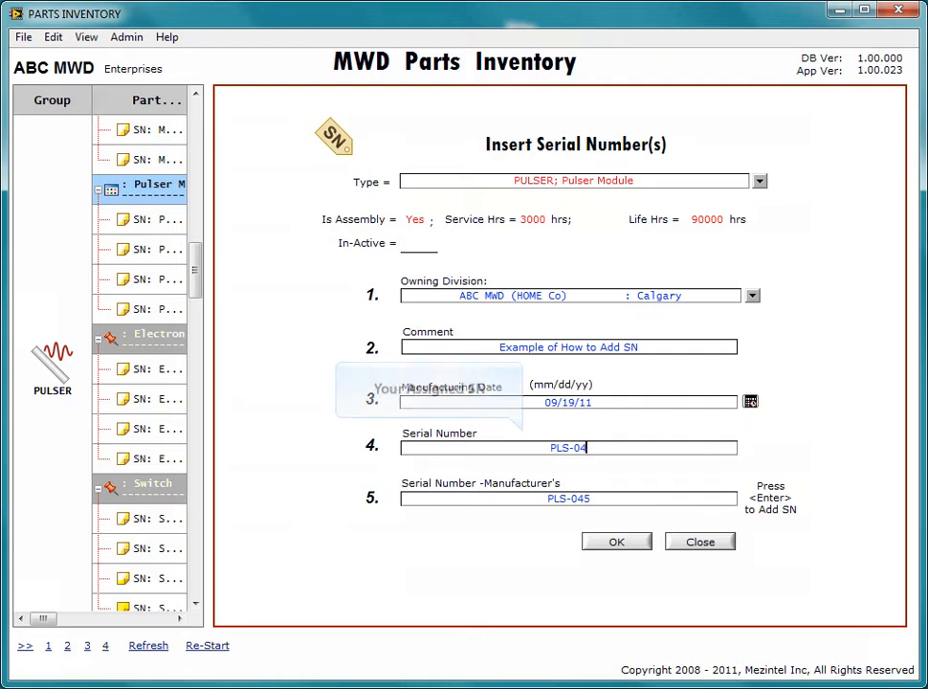
text(6)
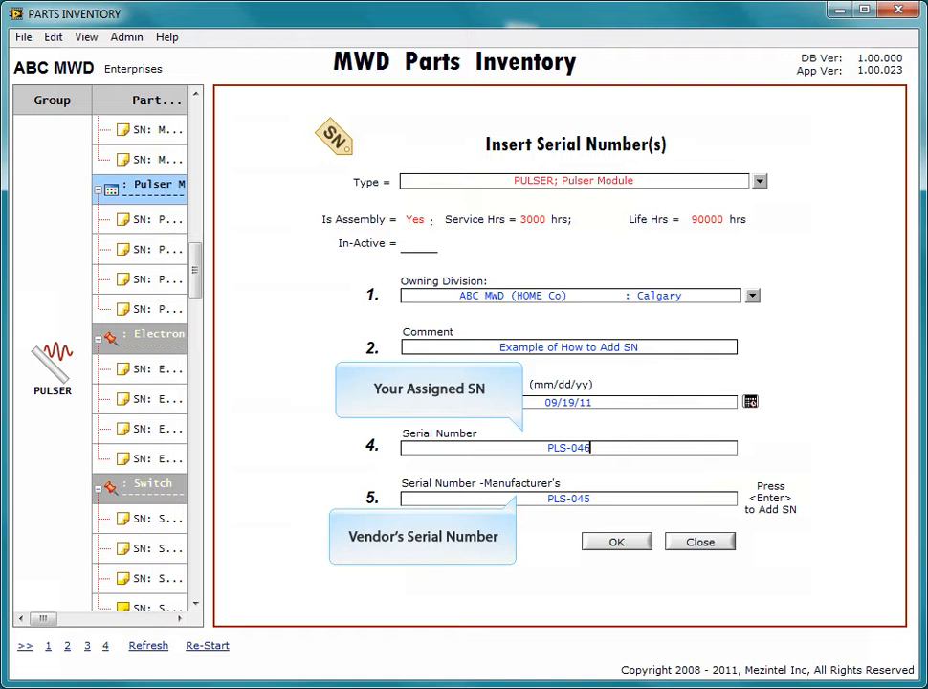
key(Tab)
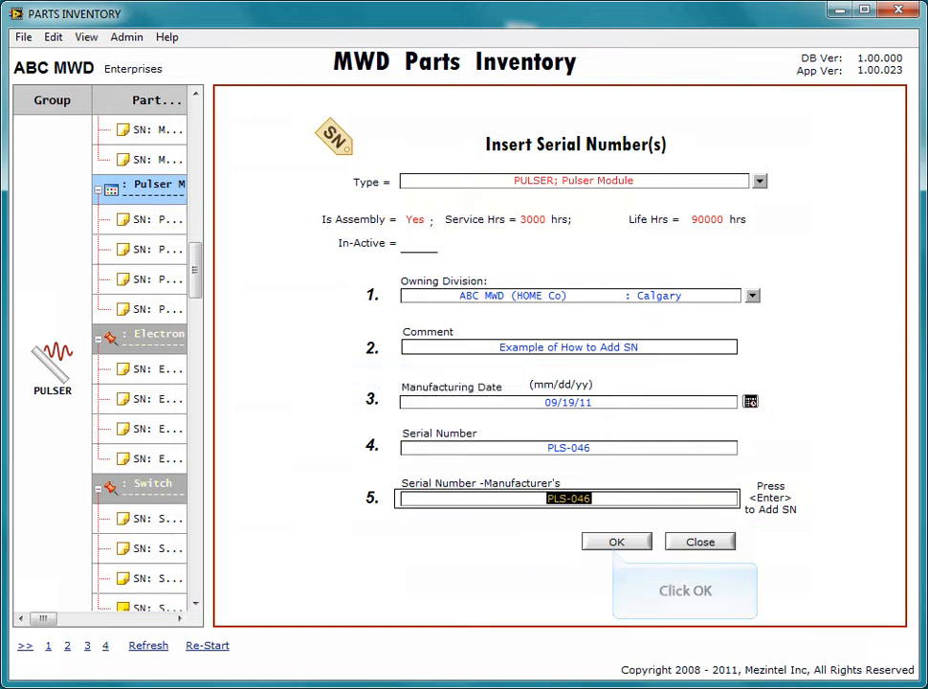
key(Return)
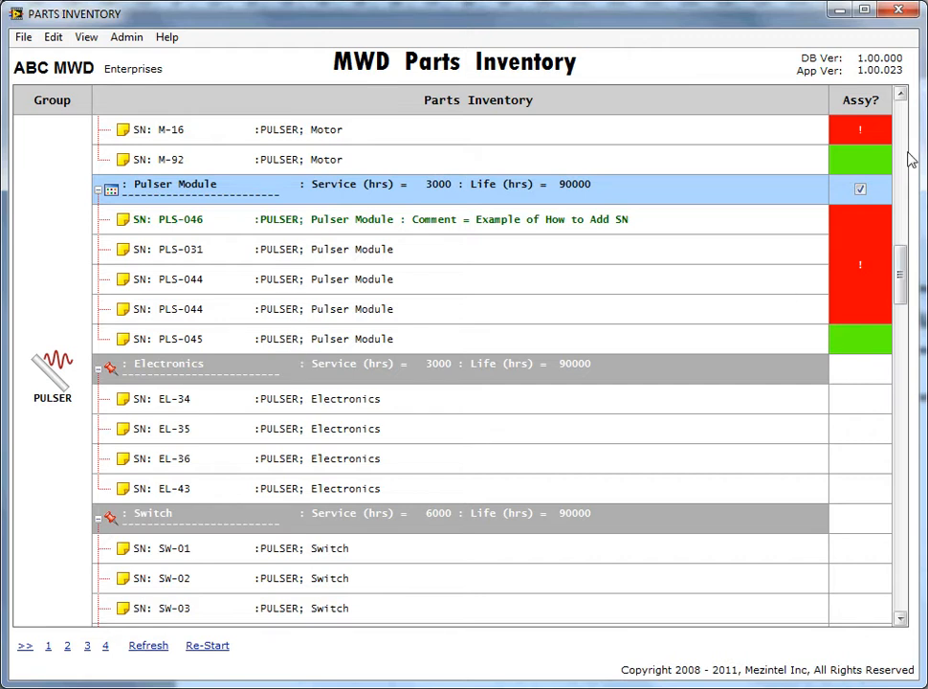
Step: Look through the General, Battery, Mud Motors and Directional groups of the inventory and their serial numbers
drag(903, 260, 903, 125)
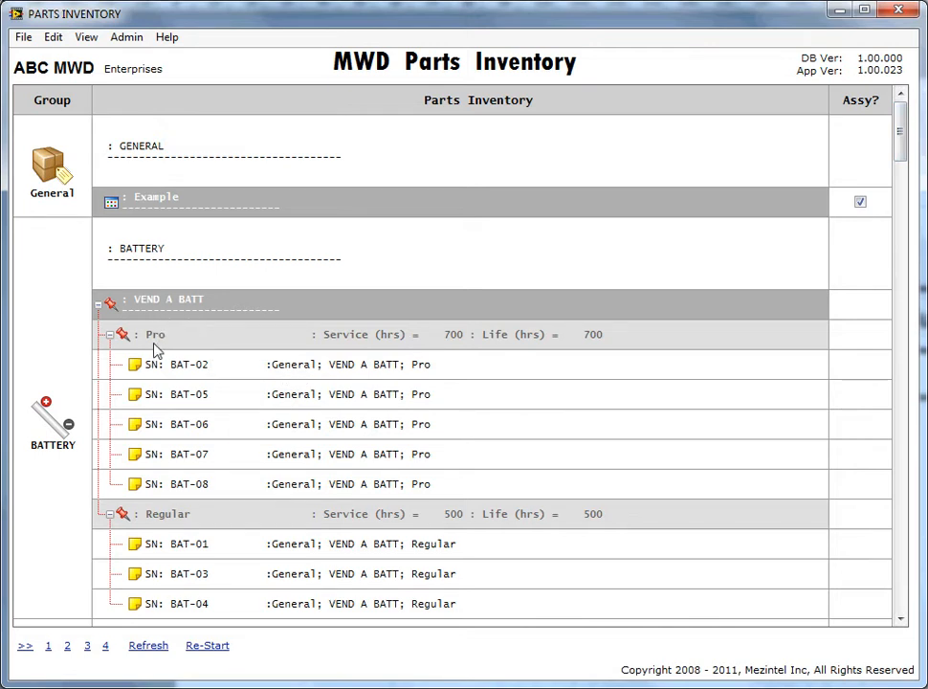
drag(902, 135, 900, 177)
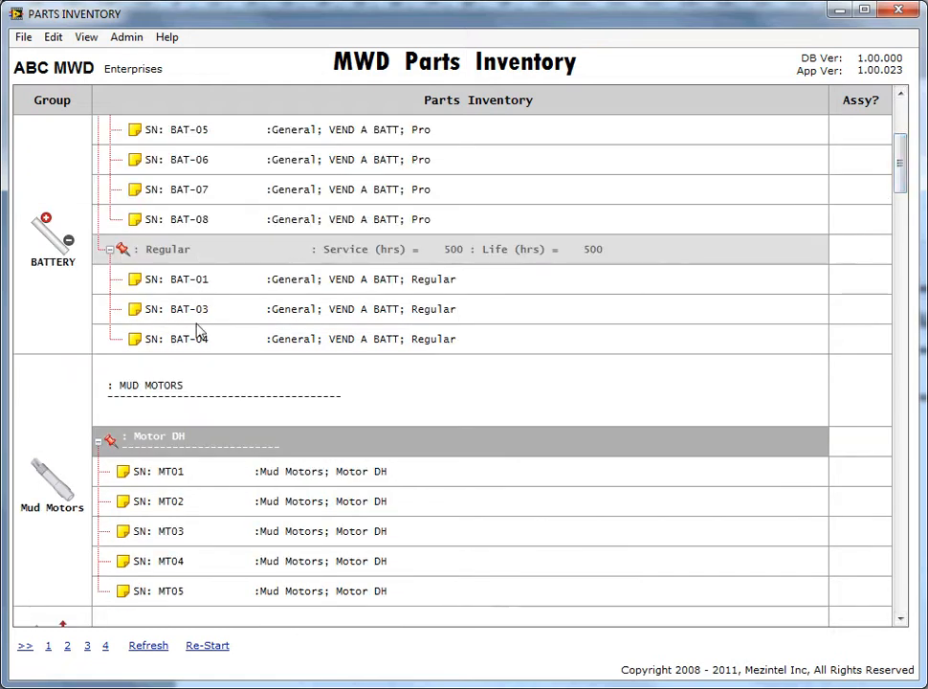
click(901, 619)
click(901, 618)
click(901, 619)
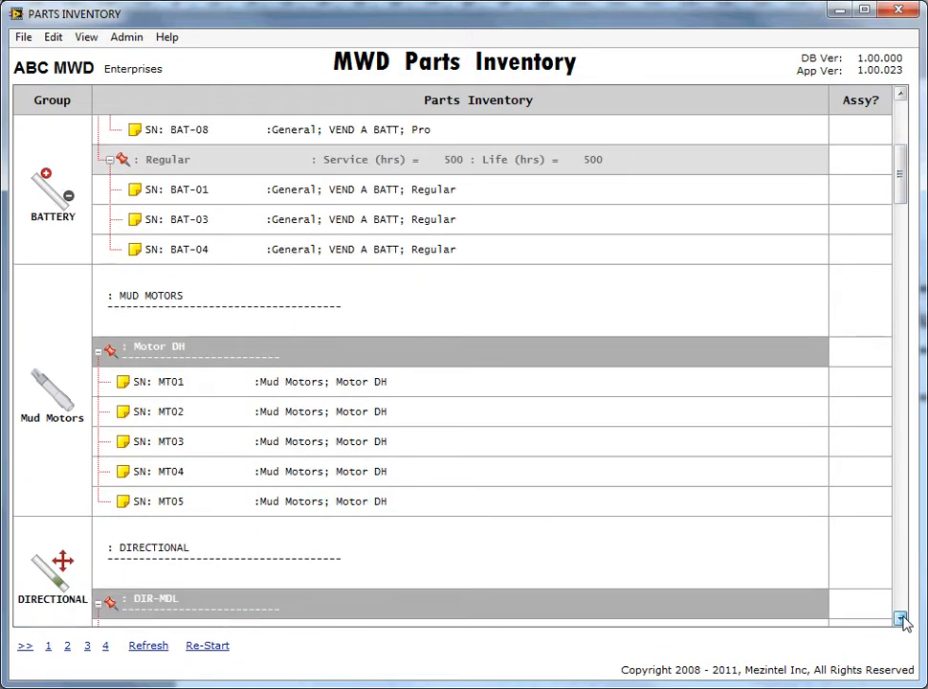
click(901, 618)
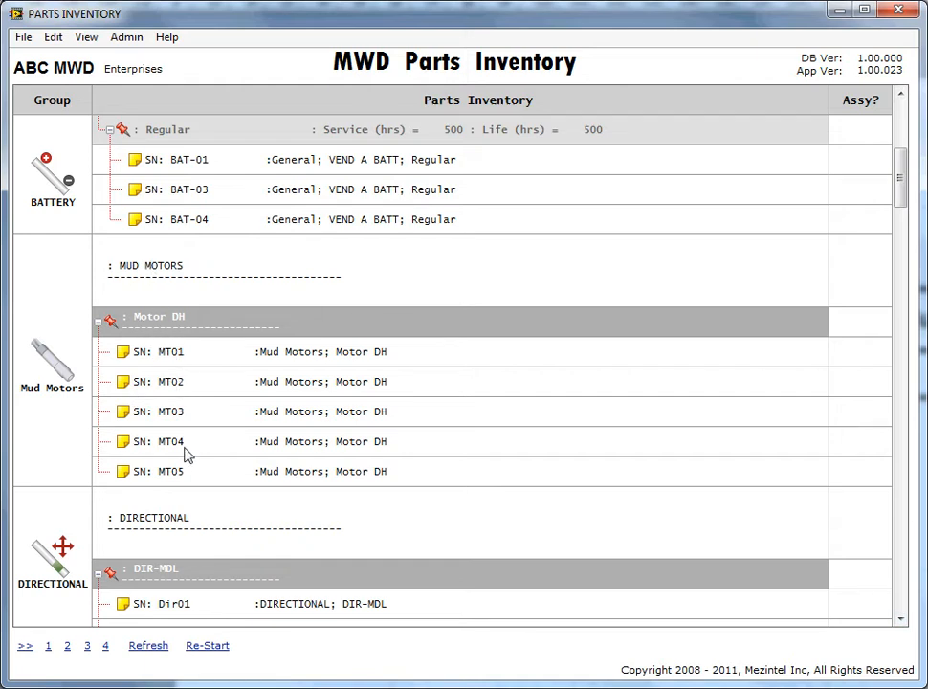
click(900, 619)
click(900, 619)
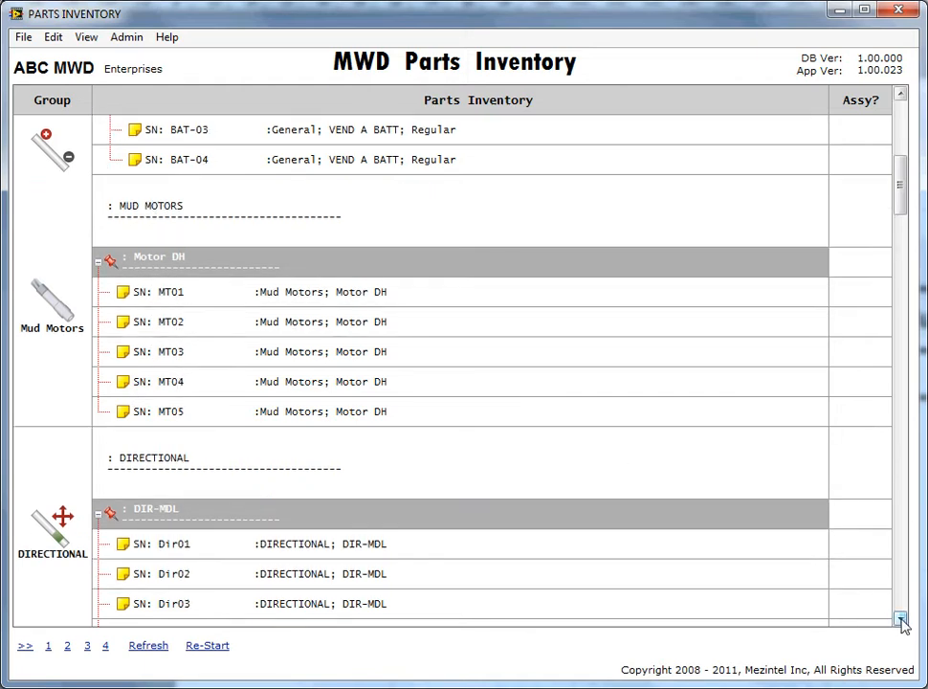
click(901, 619)
click(900, 619)
click(900, 619)
click(901, 619)
click(901, 619)
click(901, 619)
click(900, 619)
click(900, 619)
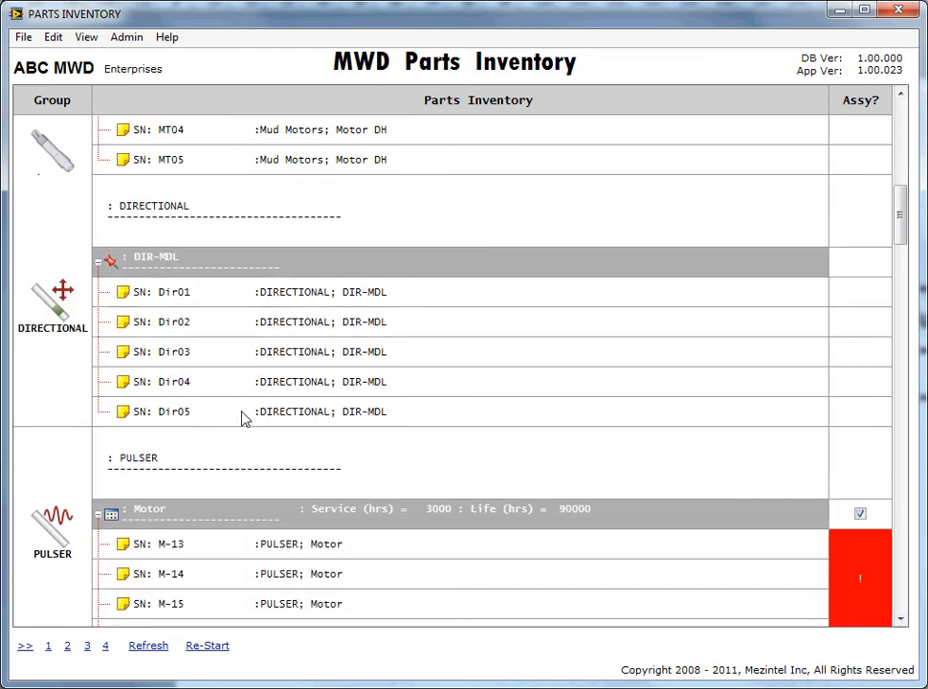
Step: Look through the part types and serial numbers in the Pulser, Gamma and Dongle groups
click(900, 619)
click(901, 619)
click(901, 620)
click(901, 619)
click(901, 620)
click(900, 619)
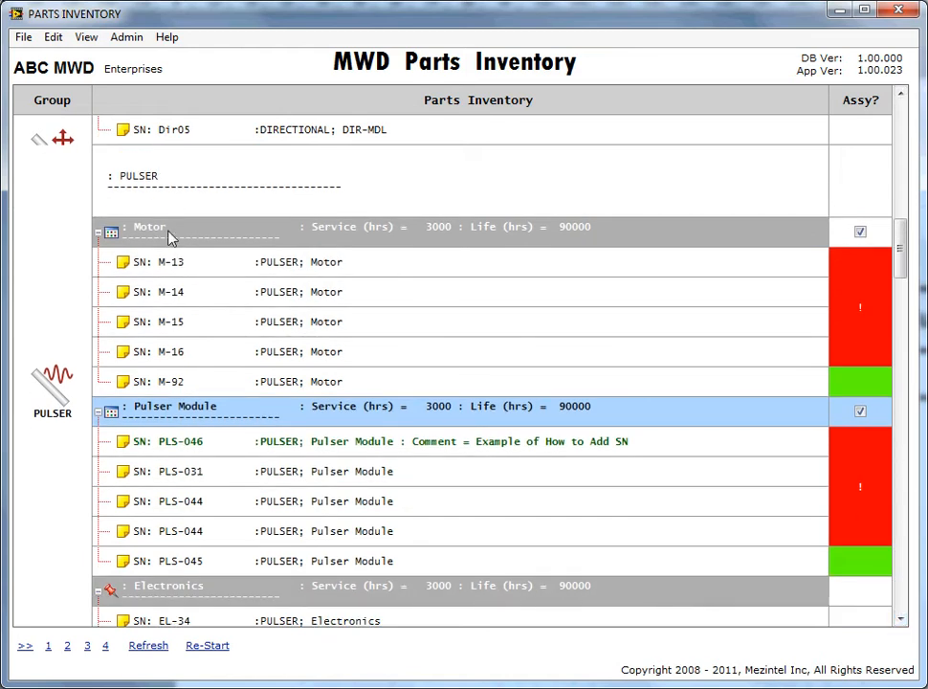
click(900, 619)
click(903, 620)
click(902, 620)
click(902, 620)
click(903, 620)
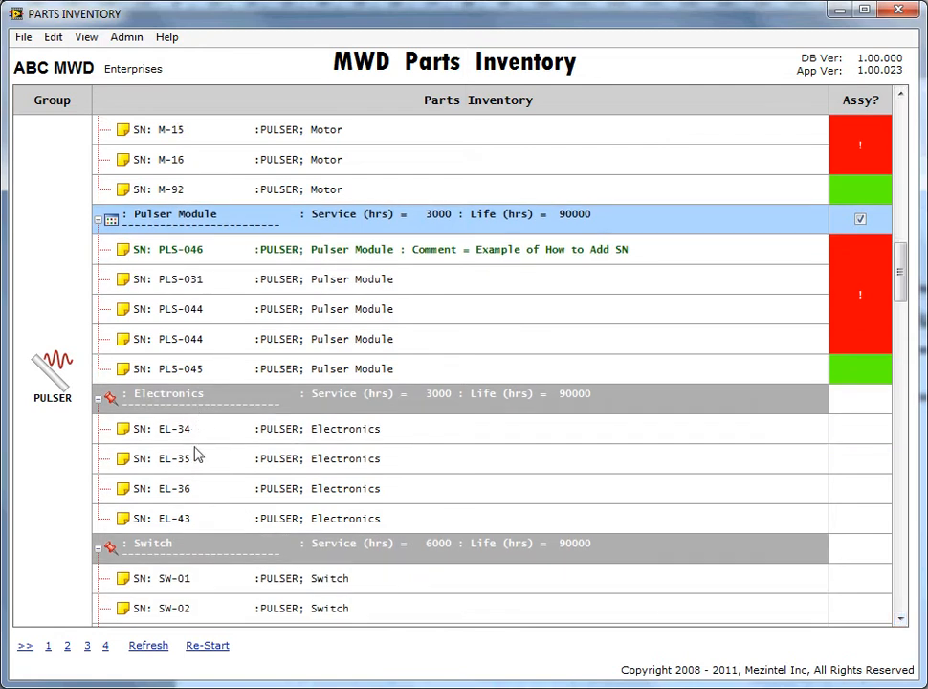
click(902, 620)
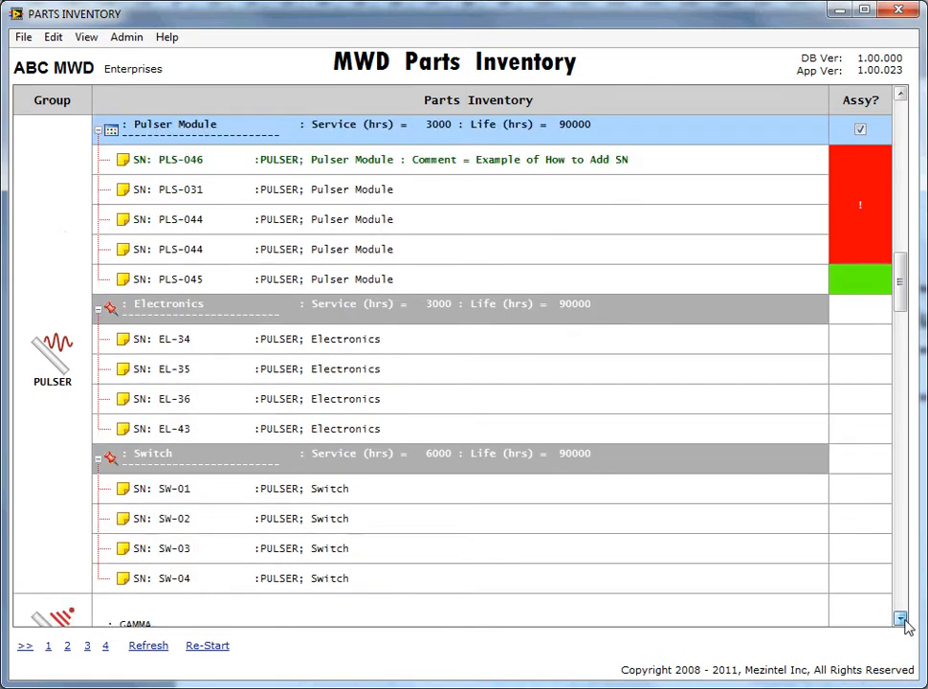
click(901, 620)
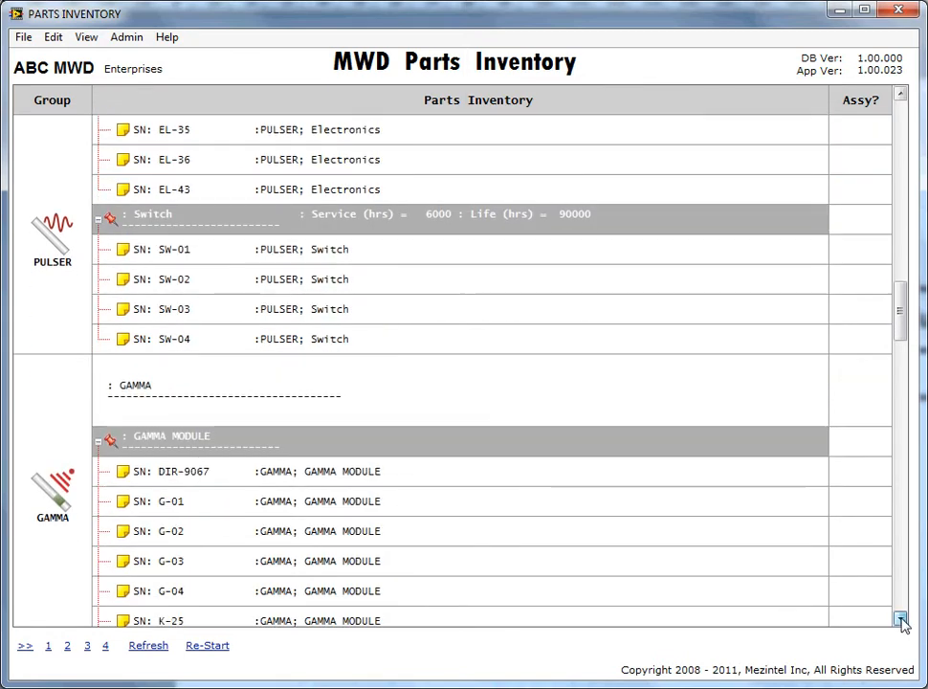
click(901, 620)
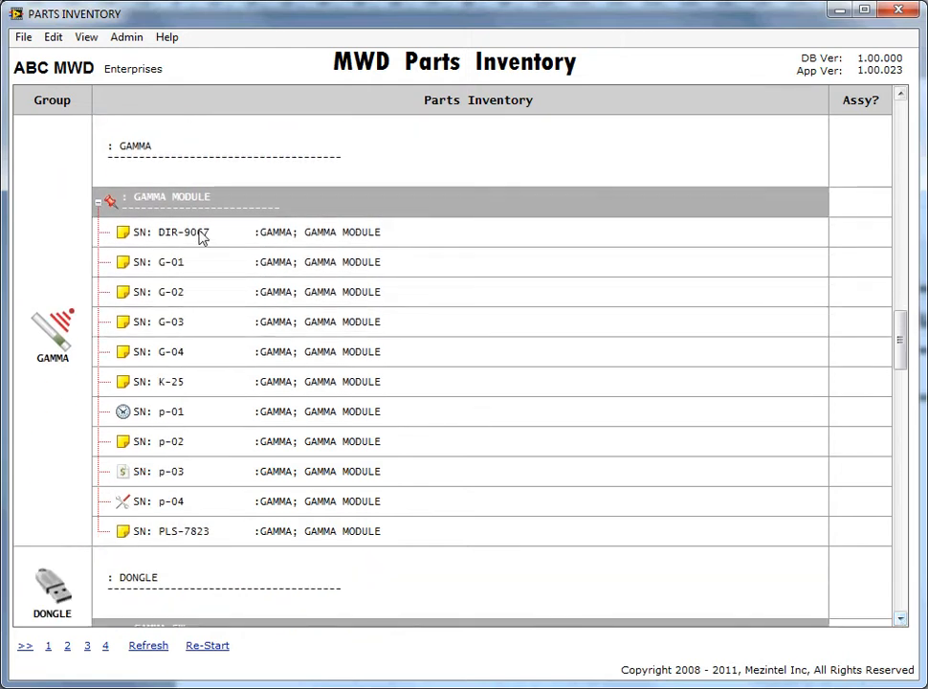
click(901, 620)
click(901, 620)
click(900, 620)
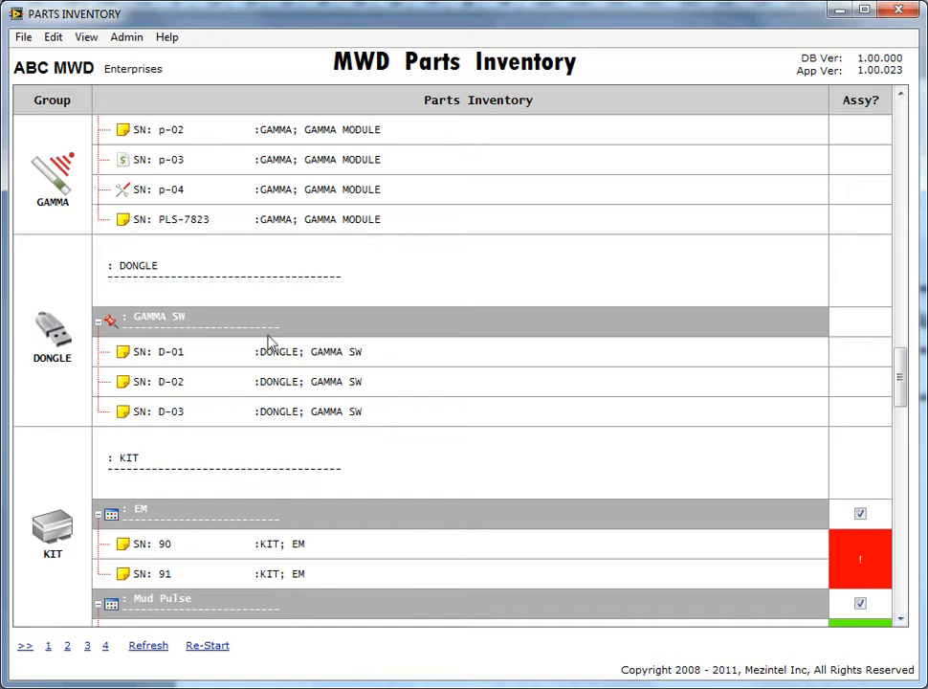
Step: Look through the Kit, PC, RFD, SAI and remaining groups at the end of the inventory
click(901, 620)
click(901, 620)
click(901, 620)
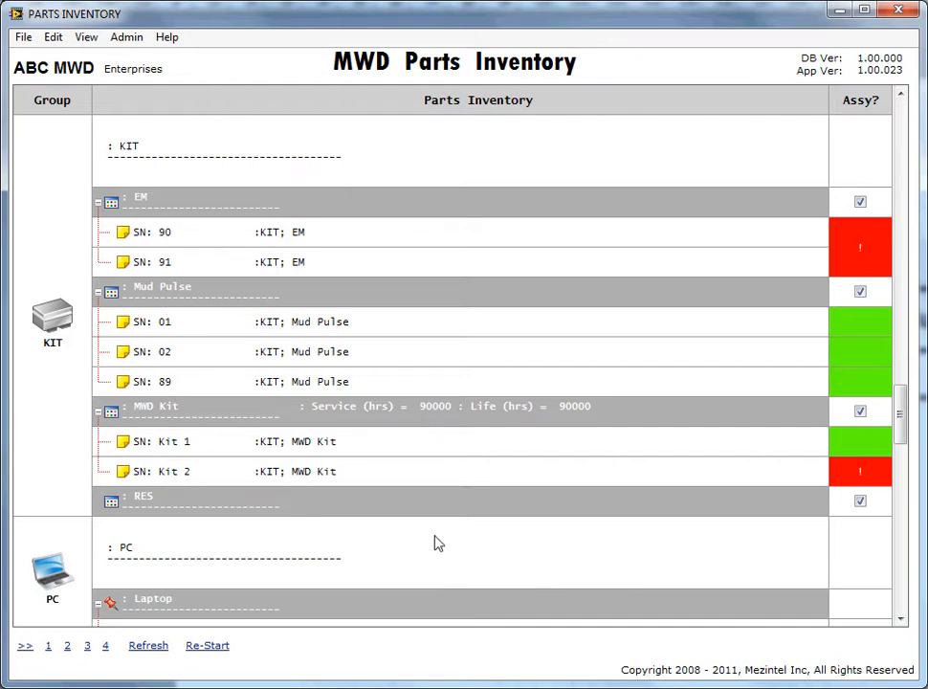
click(901, 620)
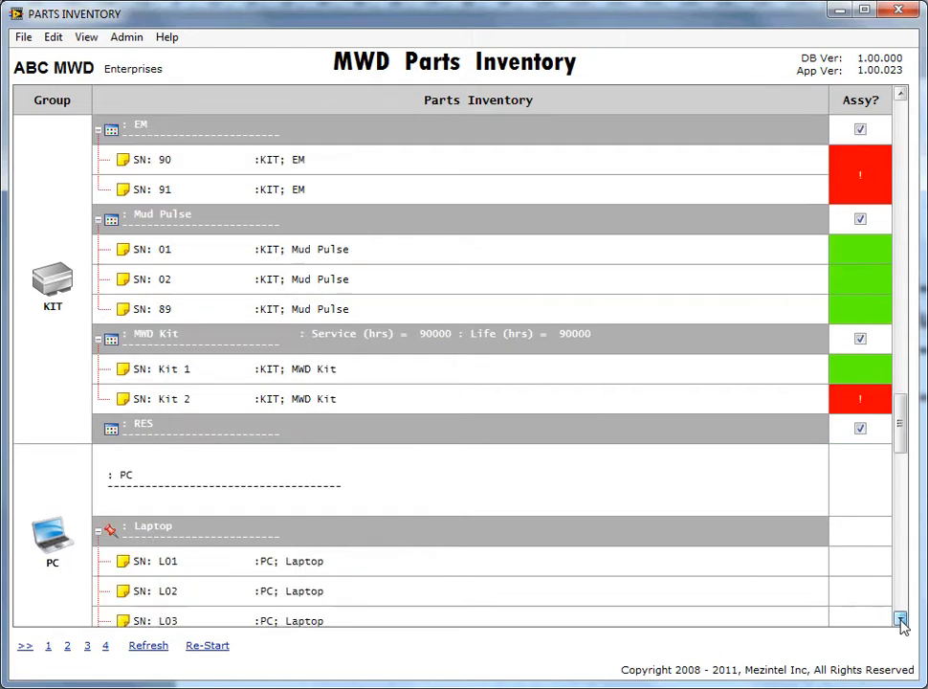
click(900, 620)
scroll(733, 590, down, 3)
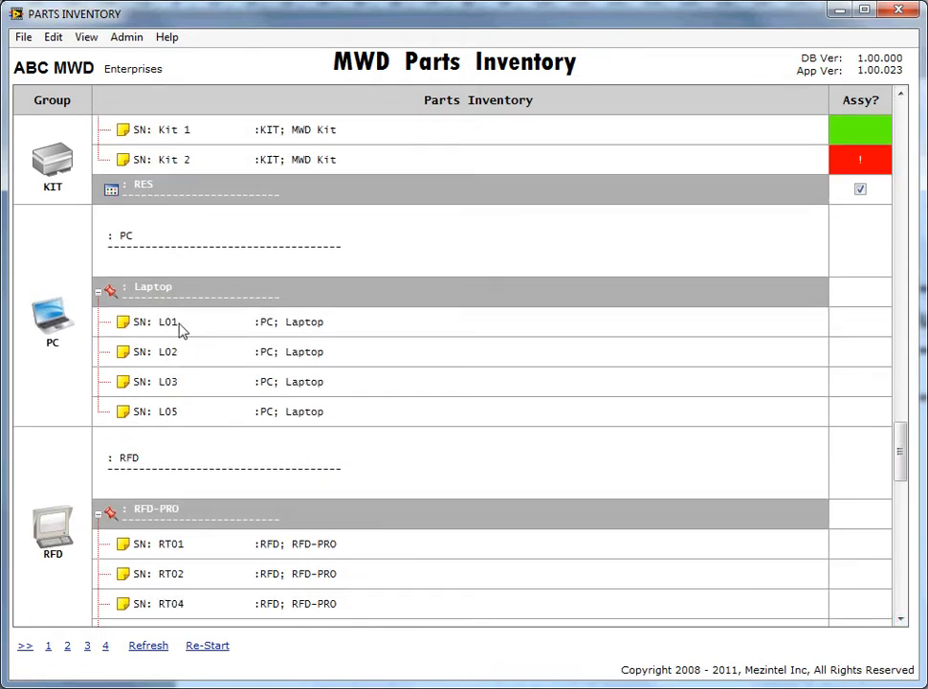
click(900, 617)
click(901, 617)
scroll(208, 342, down, 2)
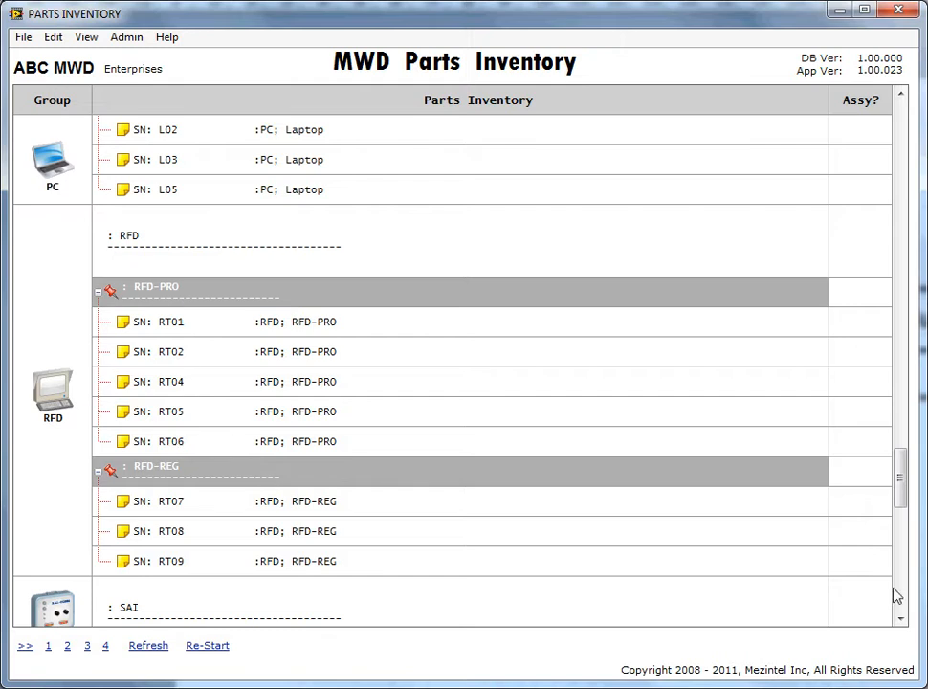
click(903, 620)
click(904, 620)
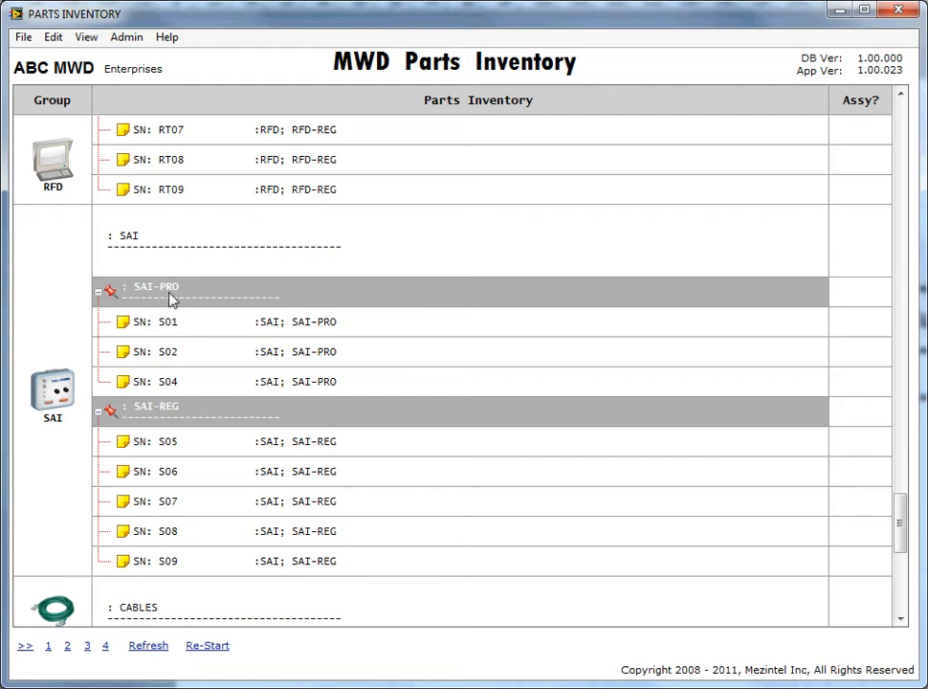
click(901, 618)
click(901, 618)
click(901, 619)
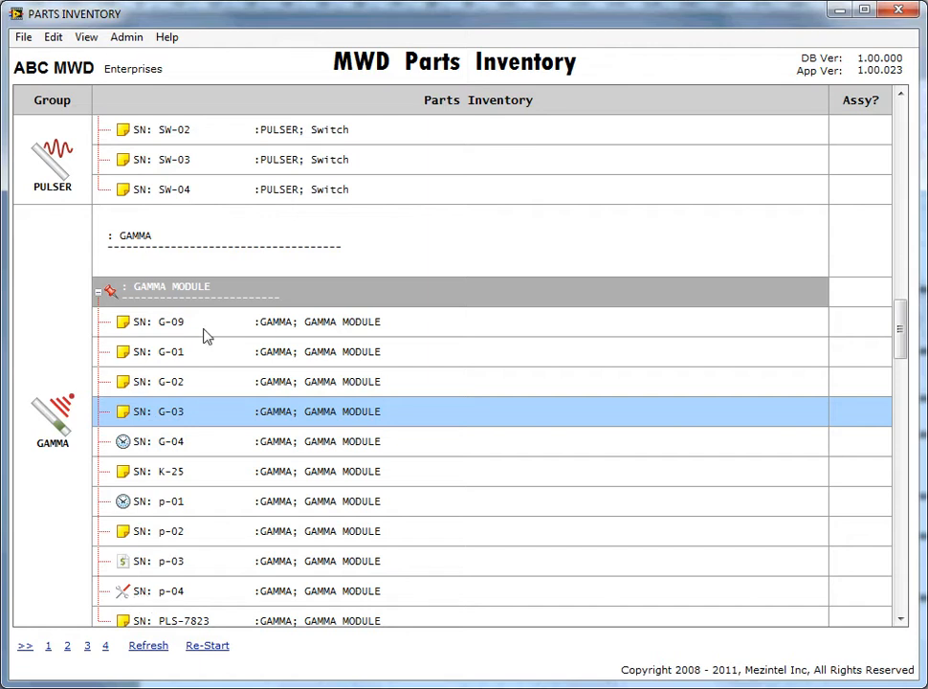
Step: Change the ownership status of Gamma Module serial number G-09 to Serviced, update it and close the status editor
click(153, 329)
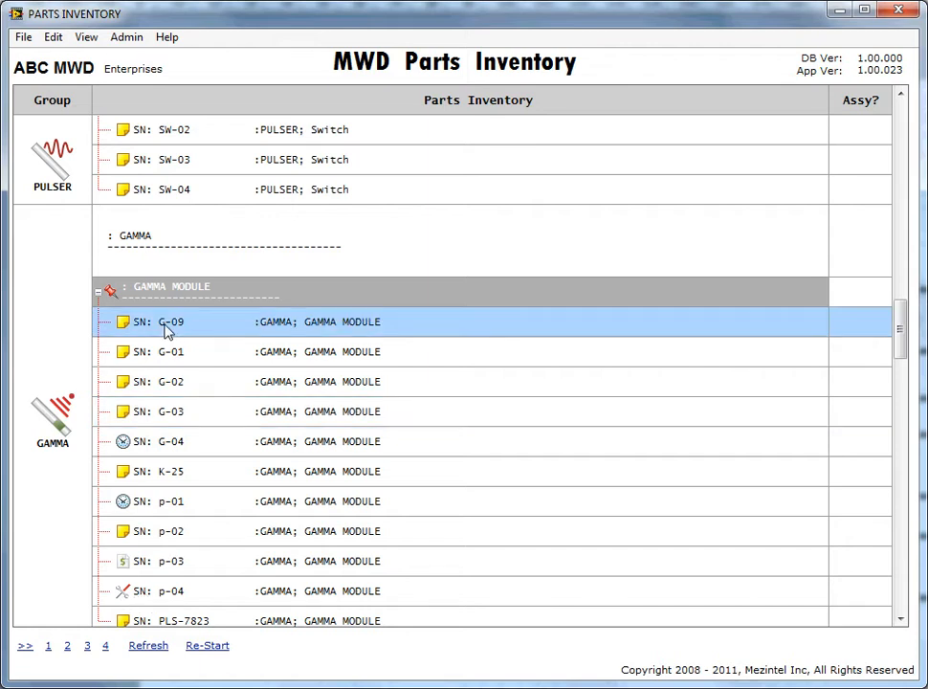
right_click(186, 330)
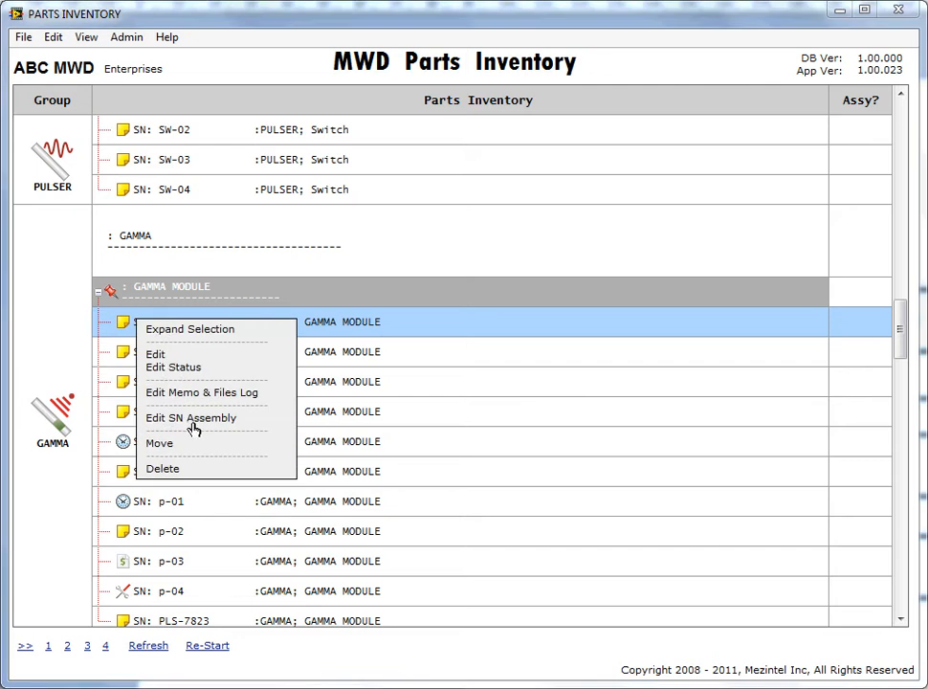
click(188, 371)
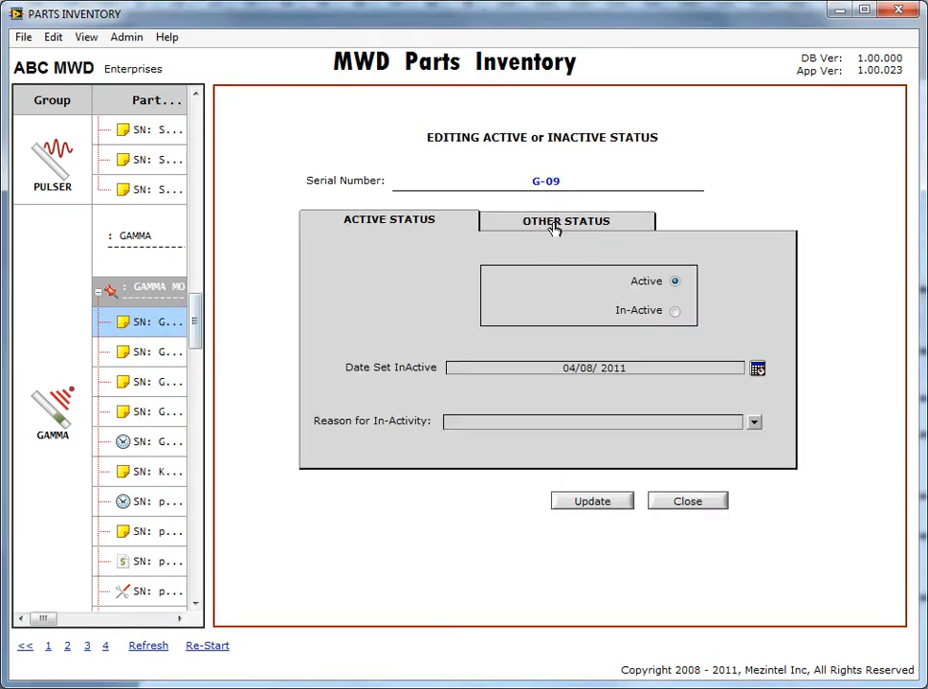
click(556, 226)
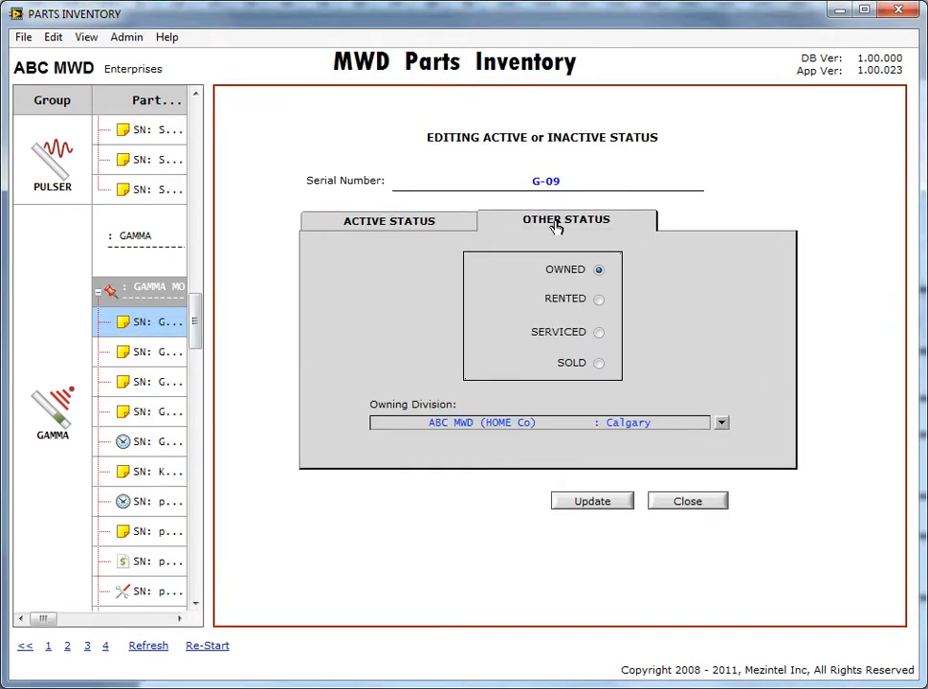
click(598, 332)
click(593, 504)
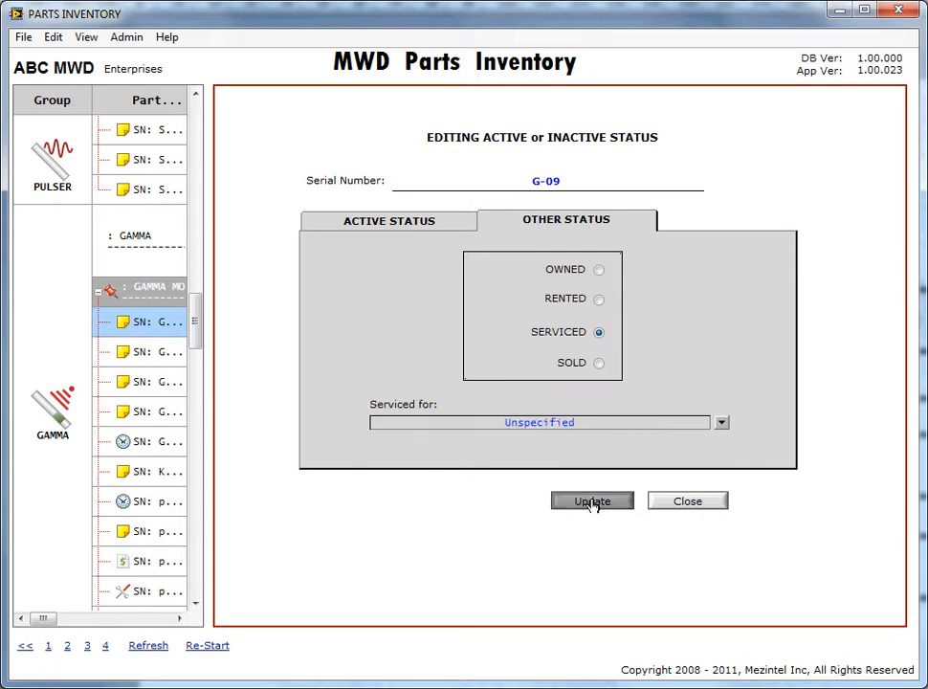
click(687, 501)
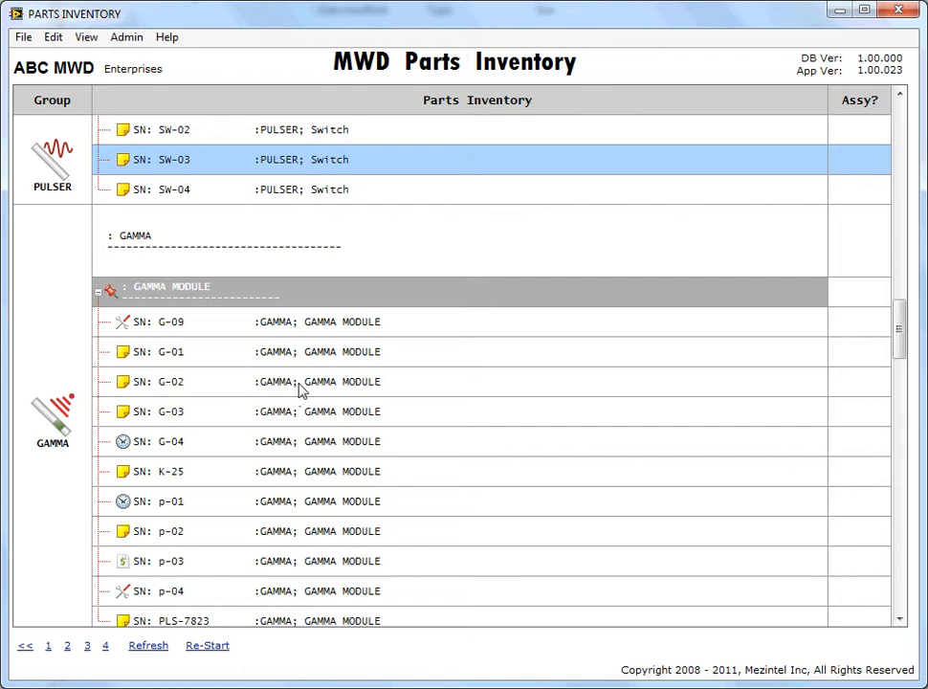
Step: Set Gamma Module serial number G-02 to In-Active with the reason Lost in Hole, update it and close the status editor
click(300, 386)
right_click(299, 387)
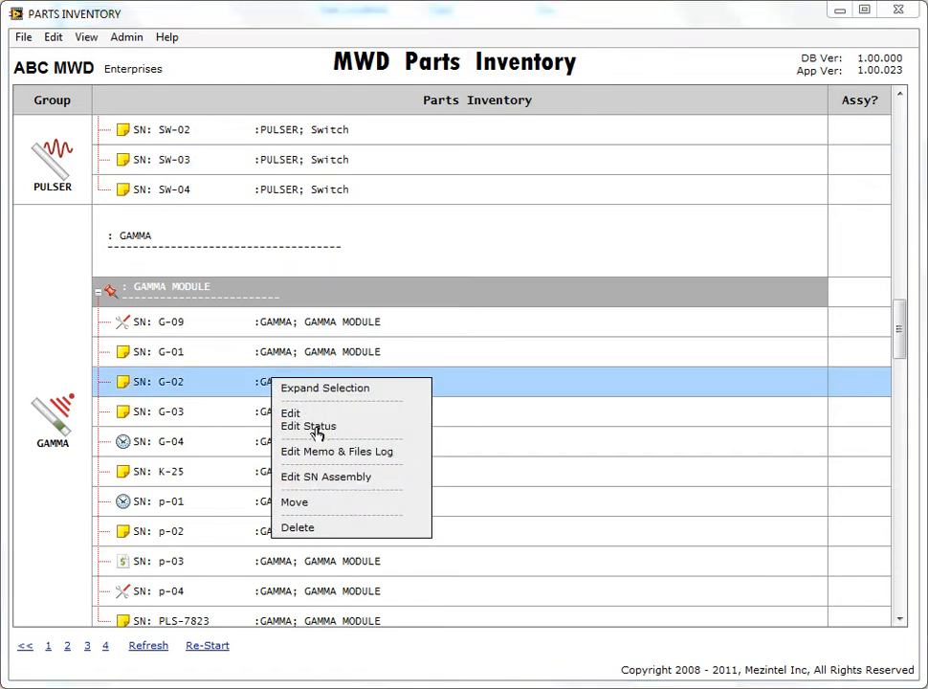
click(311, 426)
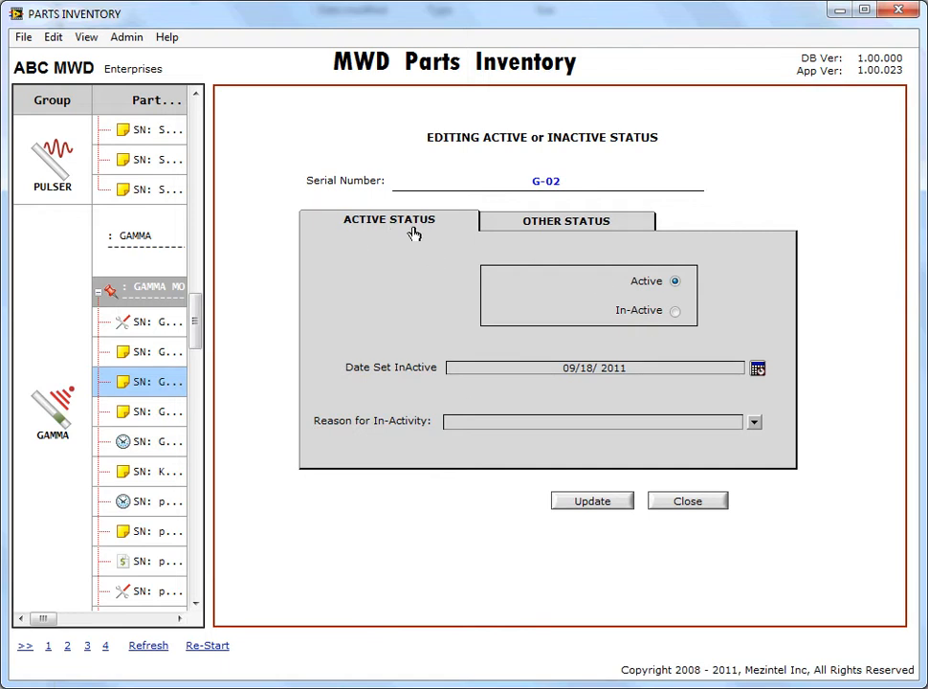
click(675, 312)
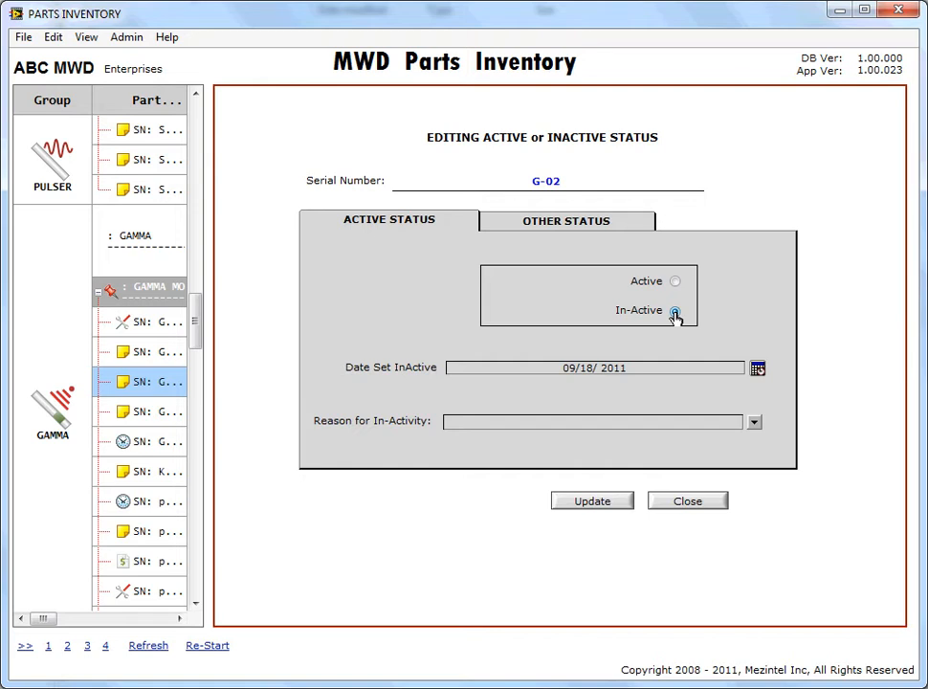
click(755, 424)
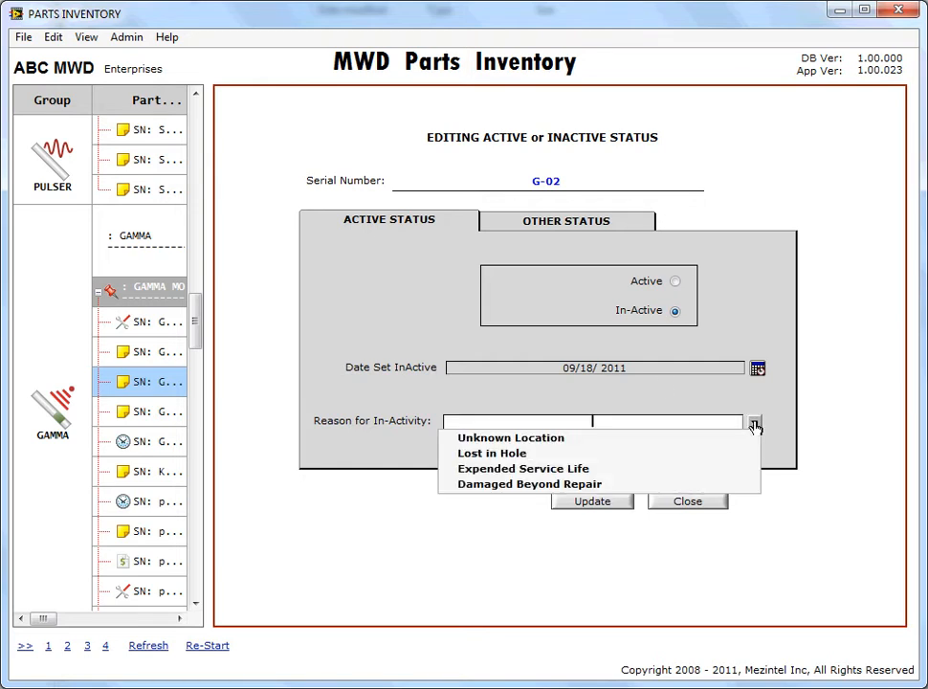
click(690, 461)
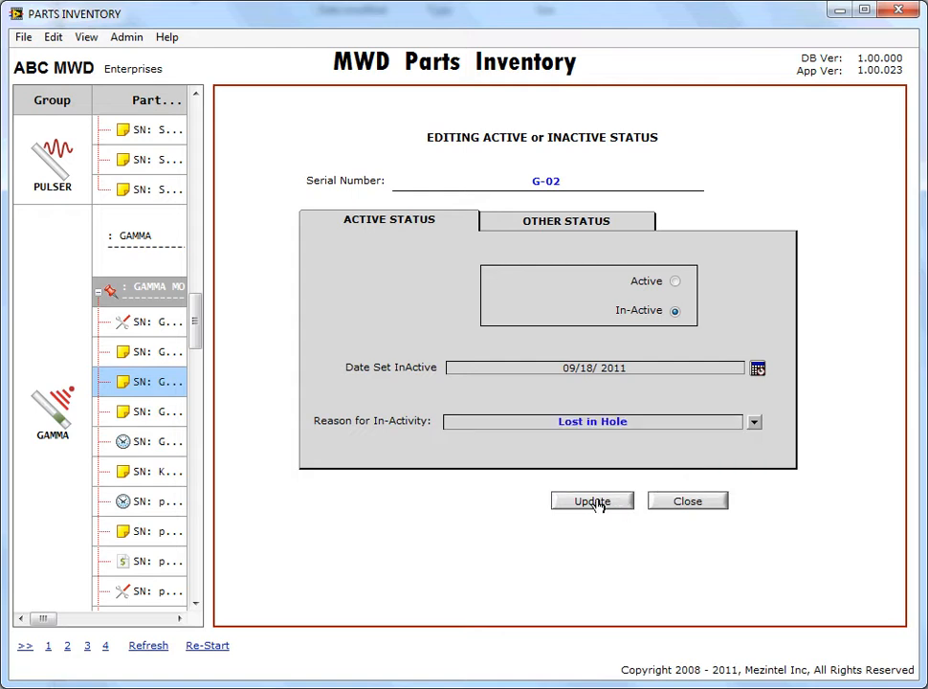
click(594, 504)
click(689, 502)
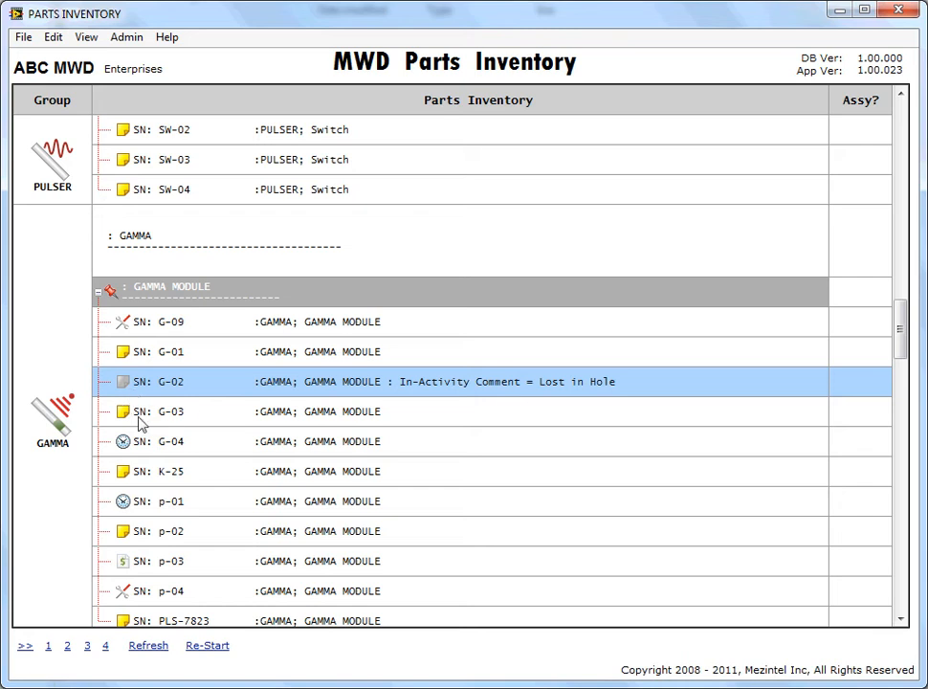
Step: Expand Pulser Module serial number PLS-045, set its ownership status to Sold, update it and close the status editor
click(135, 413)
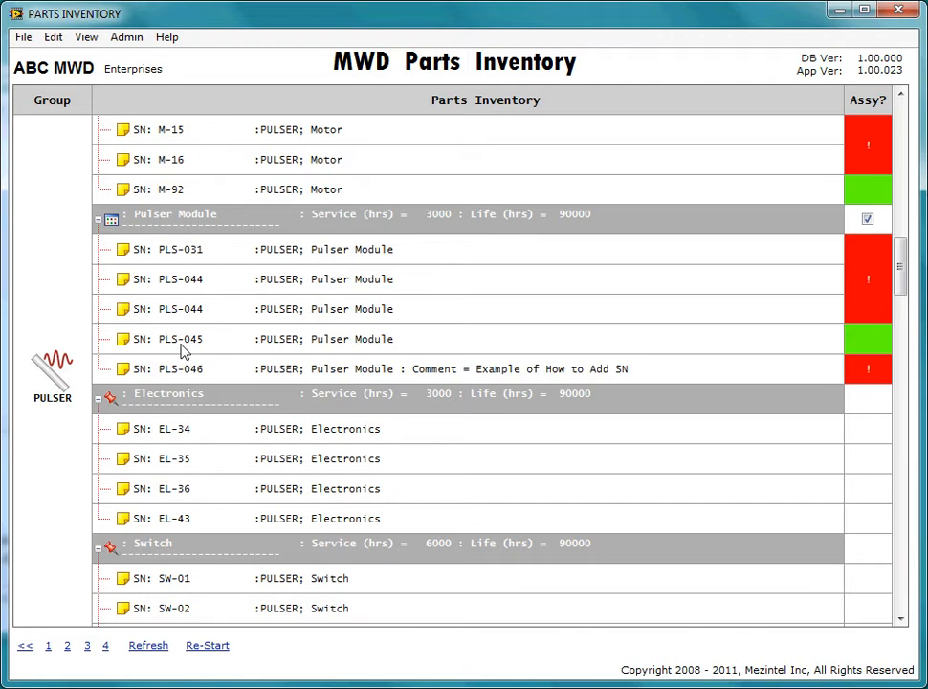
double_click(317, 350)
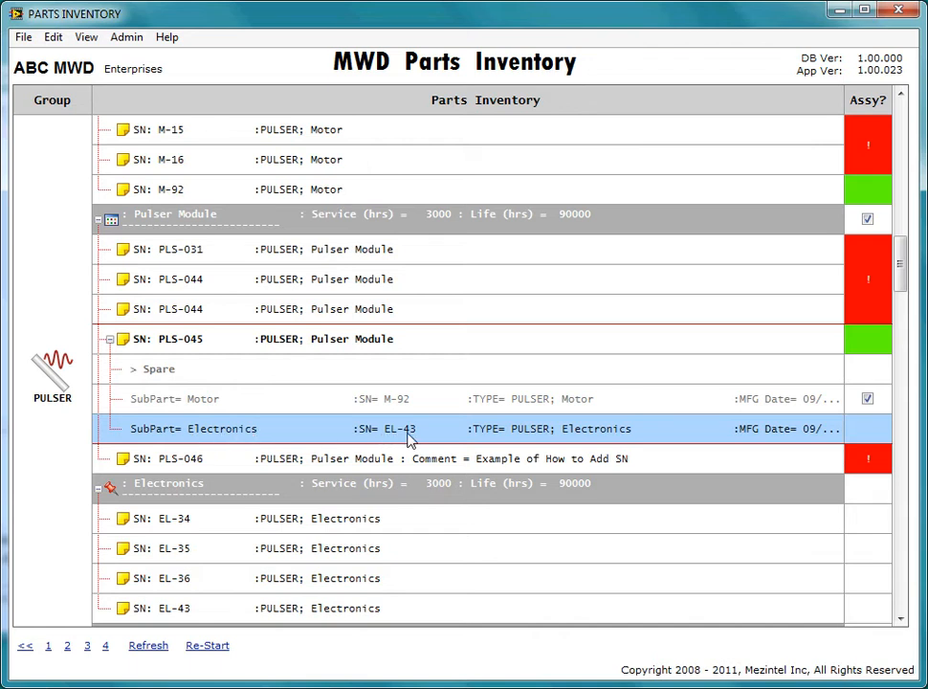
click(335, 346)
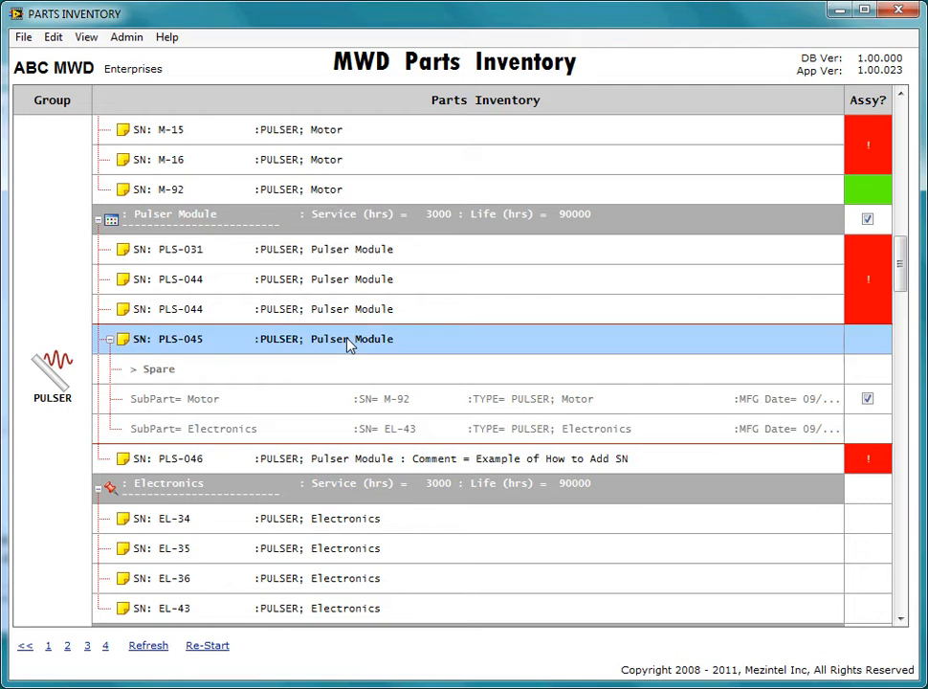
right_click(335, 347)
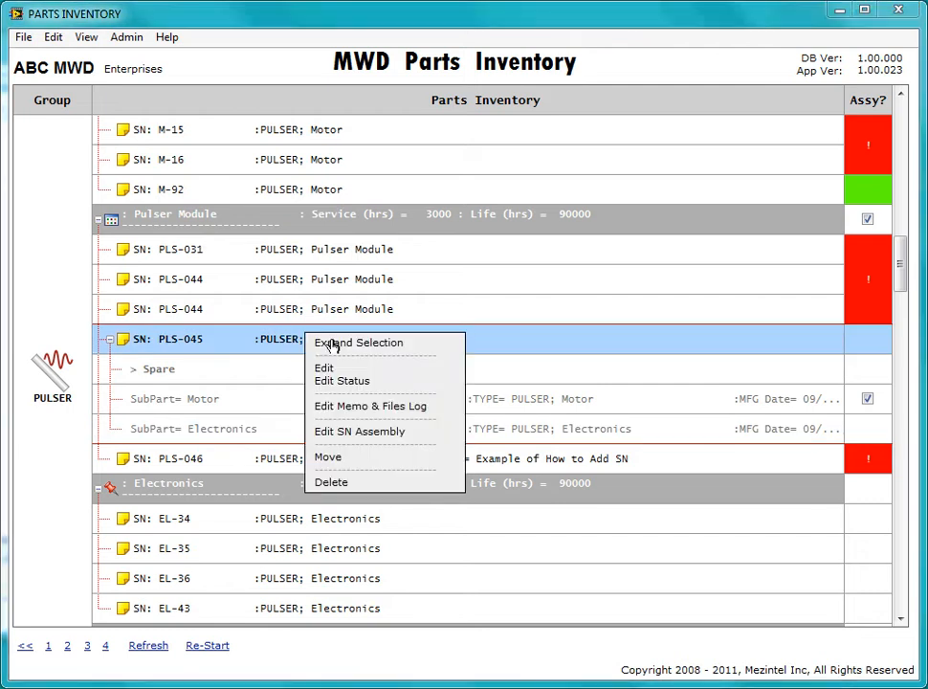
click(356, 386)
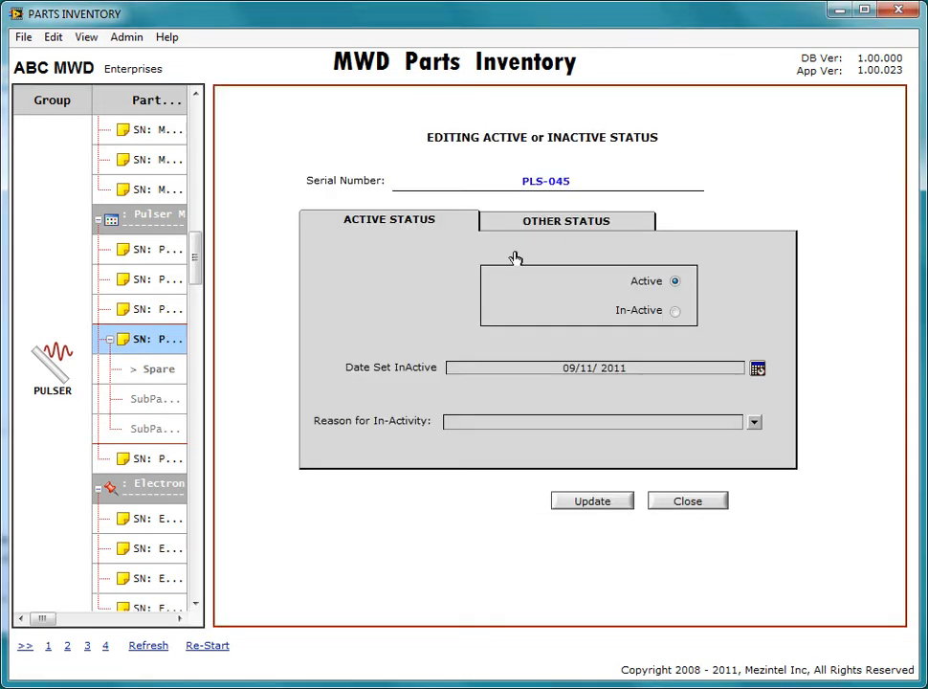
click(548, 226)
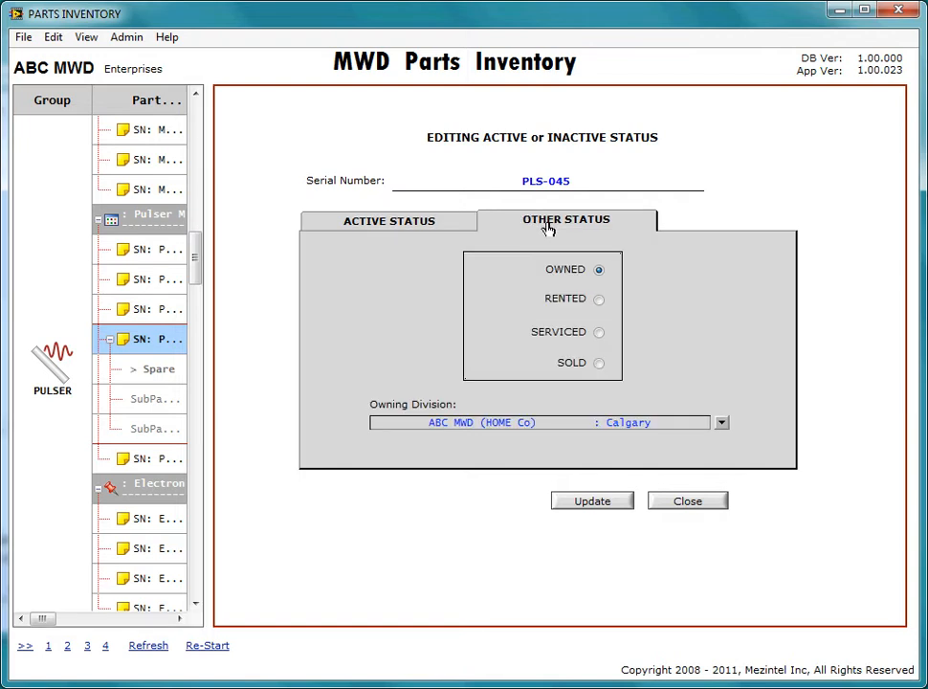
click(599, 365)
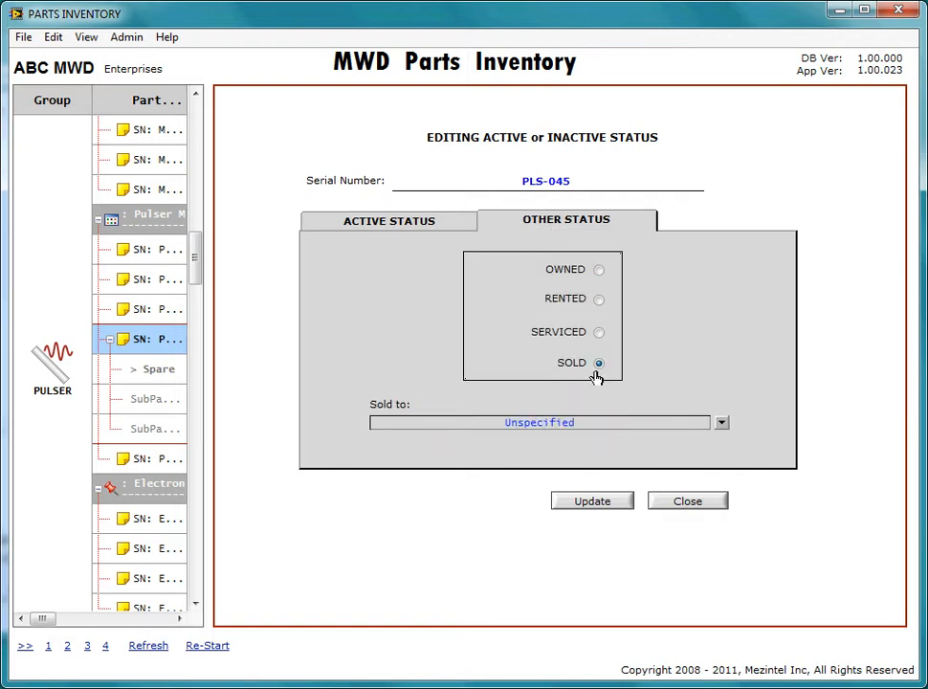
click(599, 503)
click(686, 502)
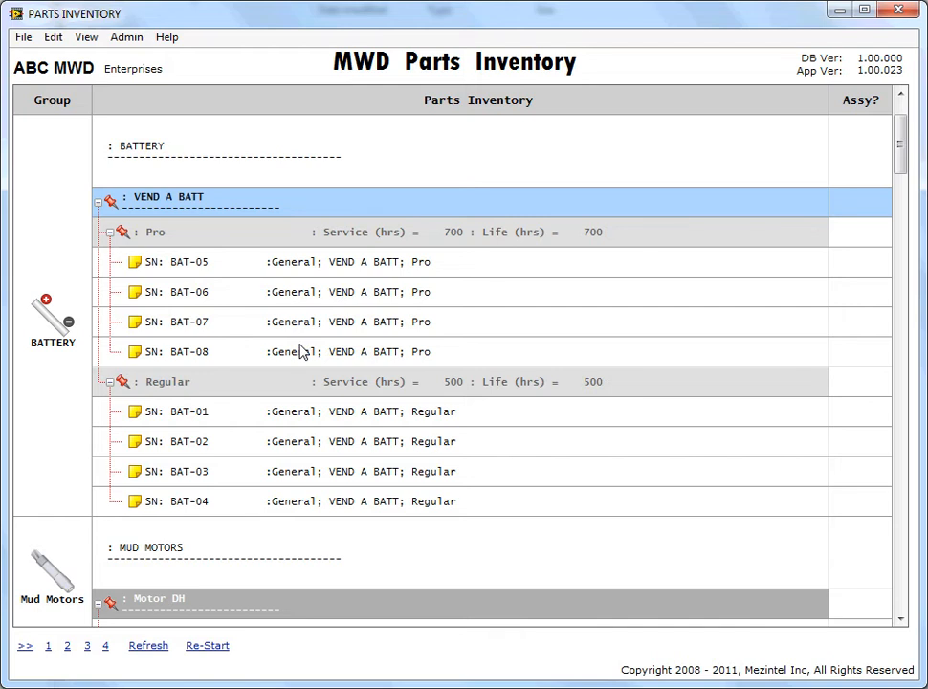
Step: Move battery serial number BAT-06 from the Pro type to the Regular type of VEND A BATT and confirm the relocation
click(204, 302)
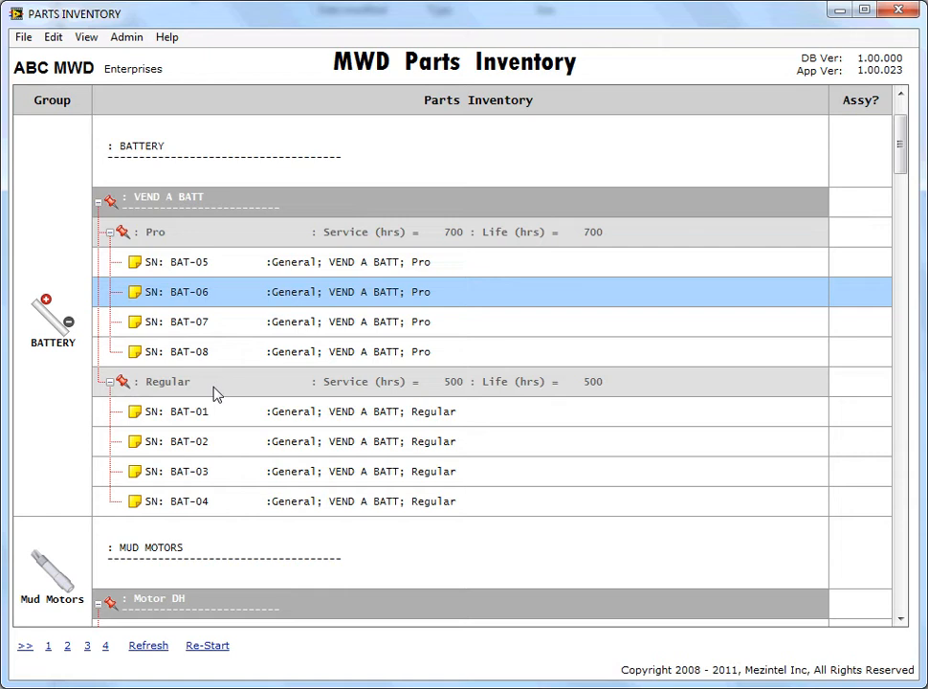
right_click(218, 299)
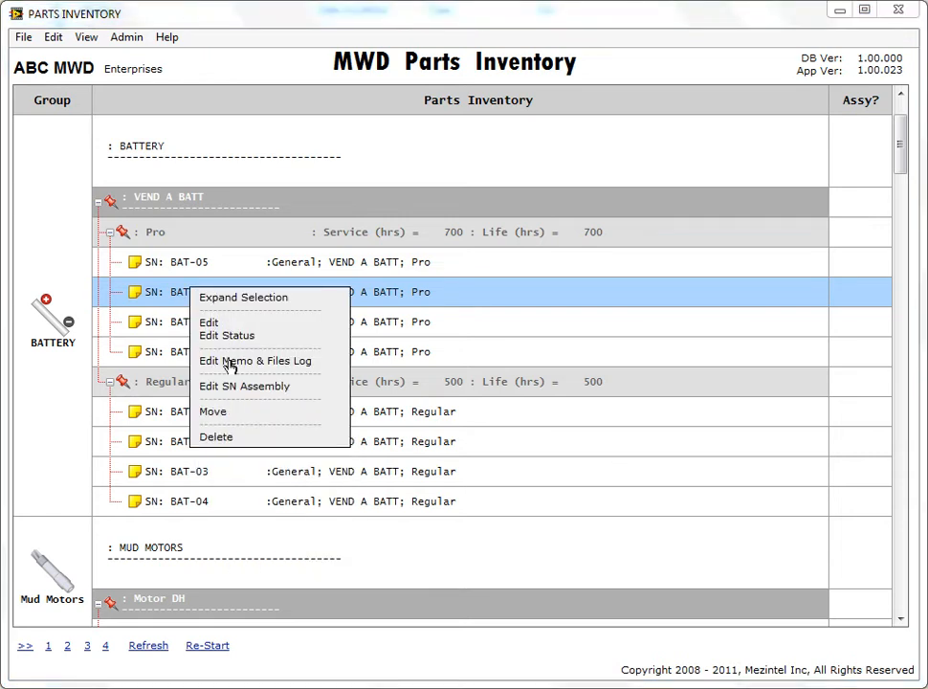
click(223, 413)
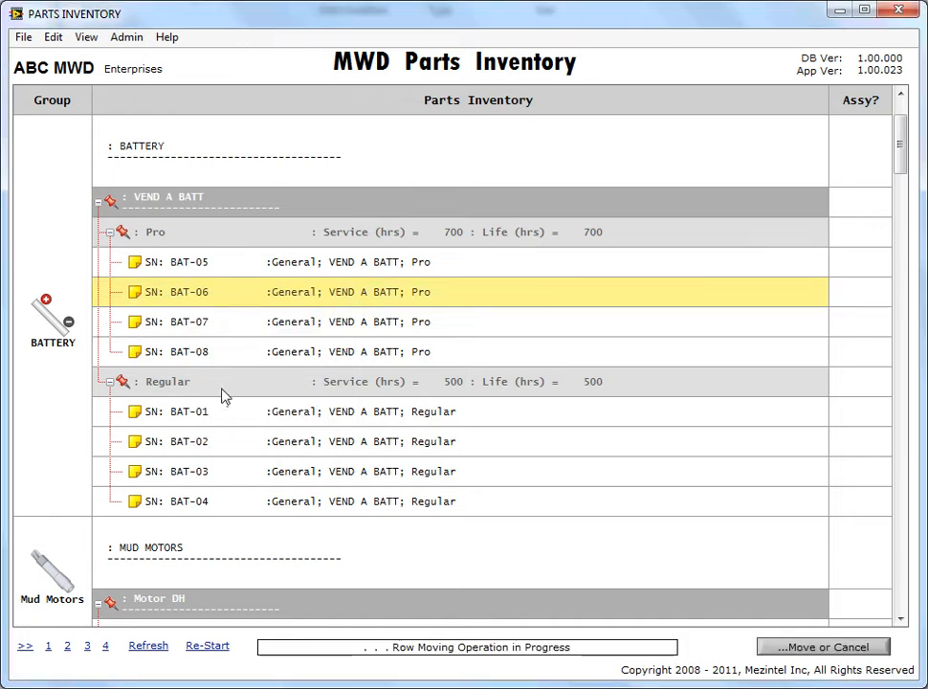
click(222, 394)
right_click(220, 393)
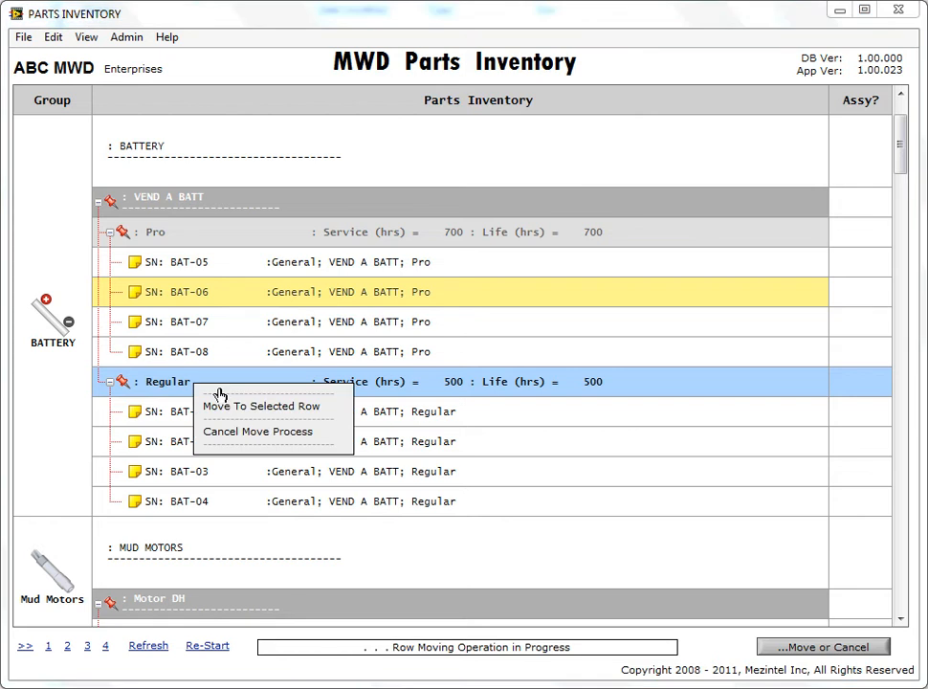
click(233, 410)
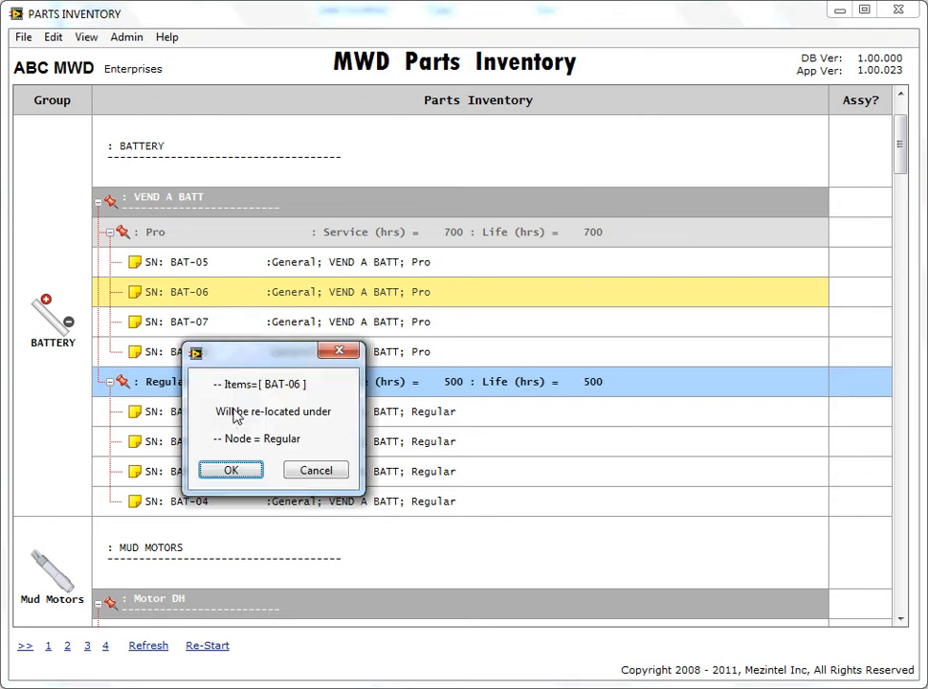
click(235, 472)
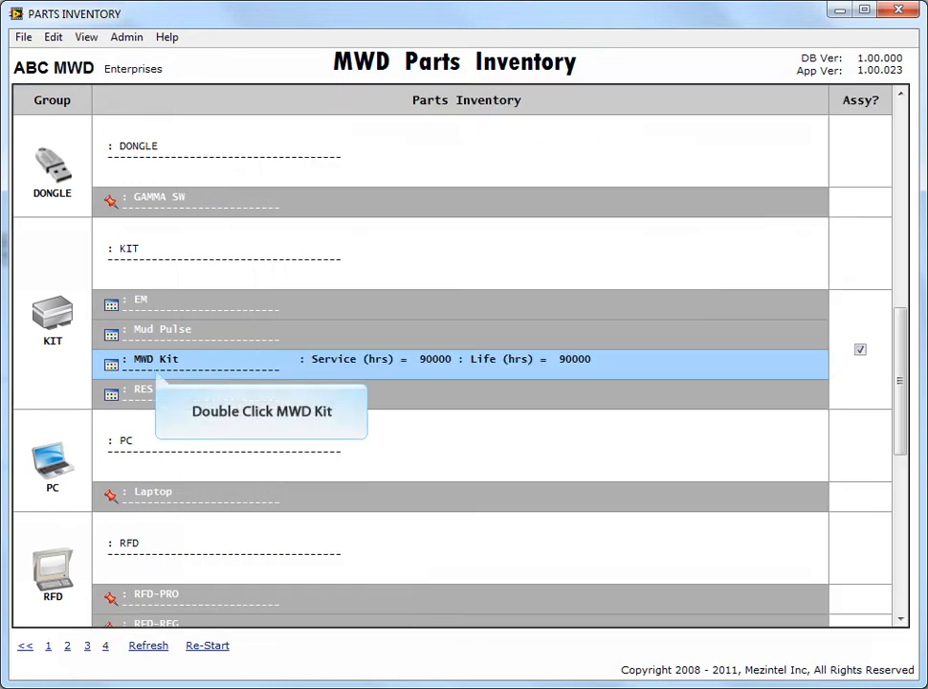
Step: Expand the MWD Kit part type and, in the assembly of Kit 1, open the serial number selection for the VEND A BATT subpart
double_click(157, 362)
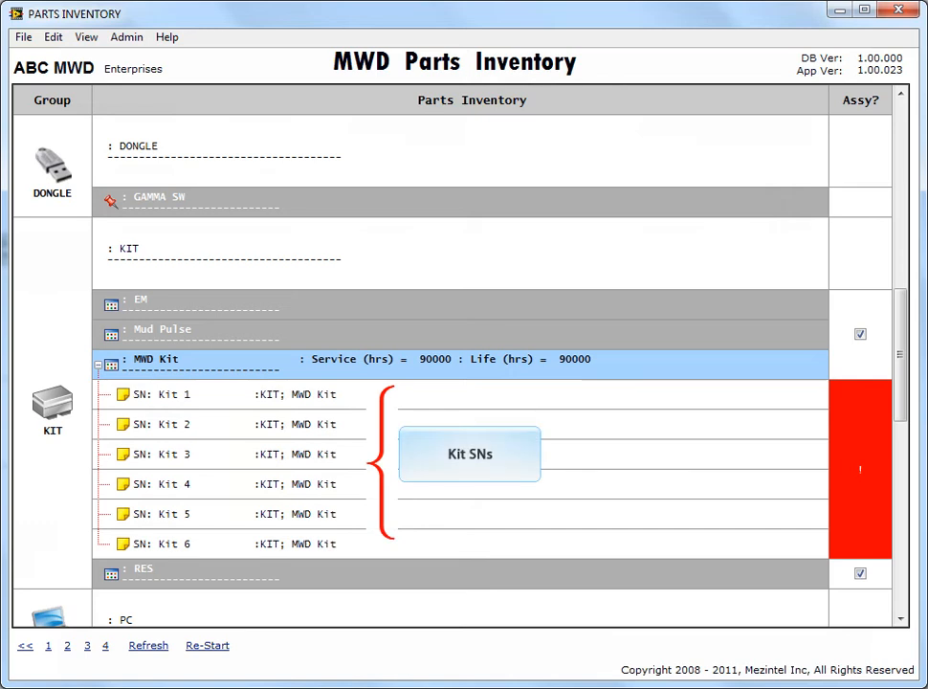
click(163, 395)
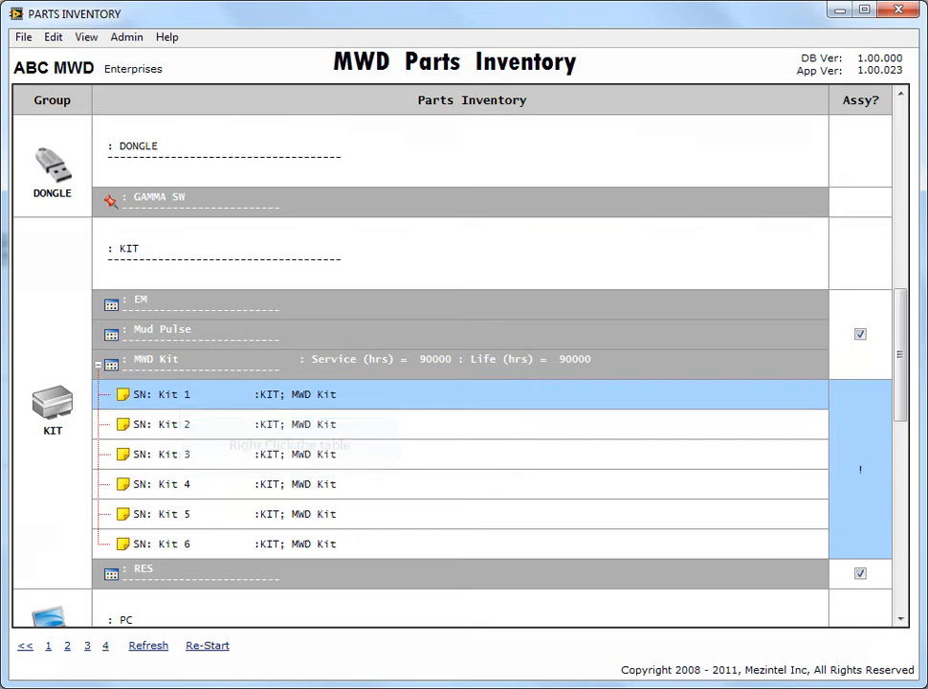
right_click(149, 391)
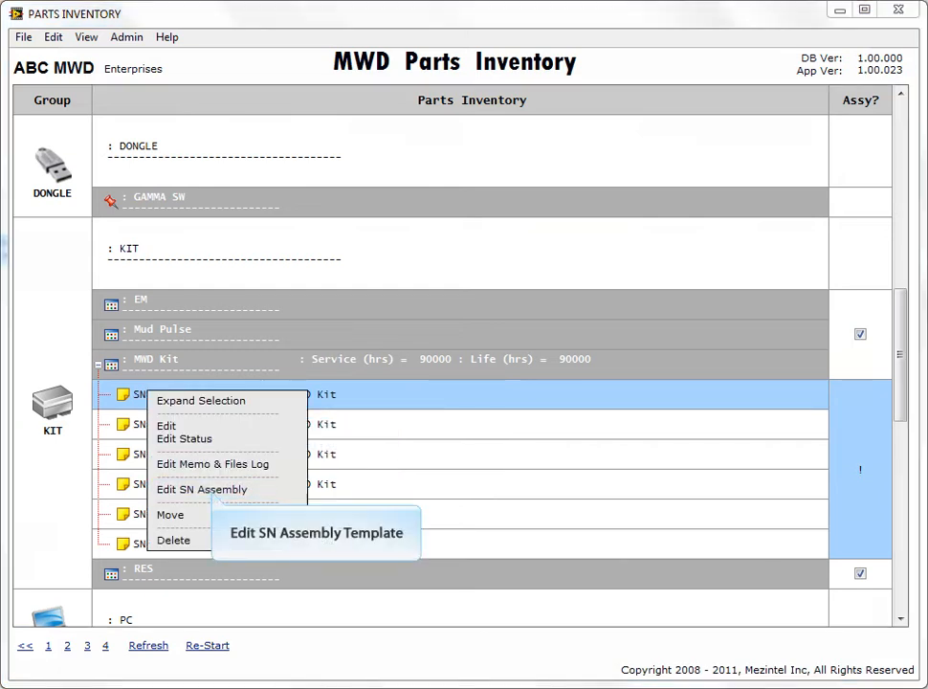
click(202, 490)
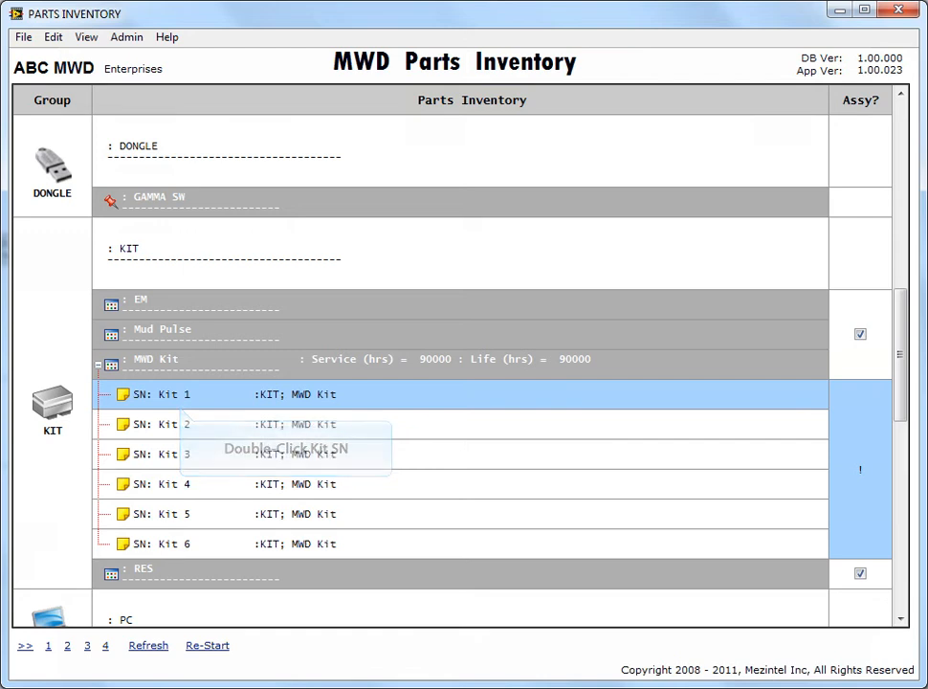
double_click(174, 394)
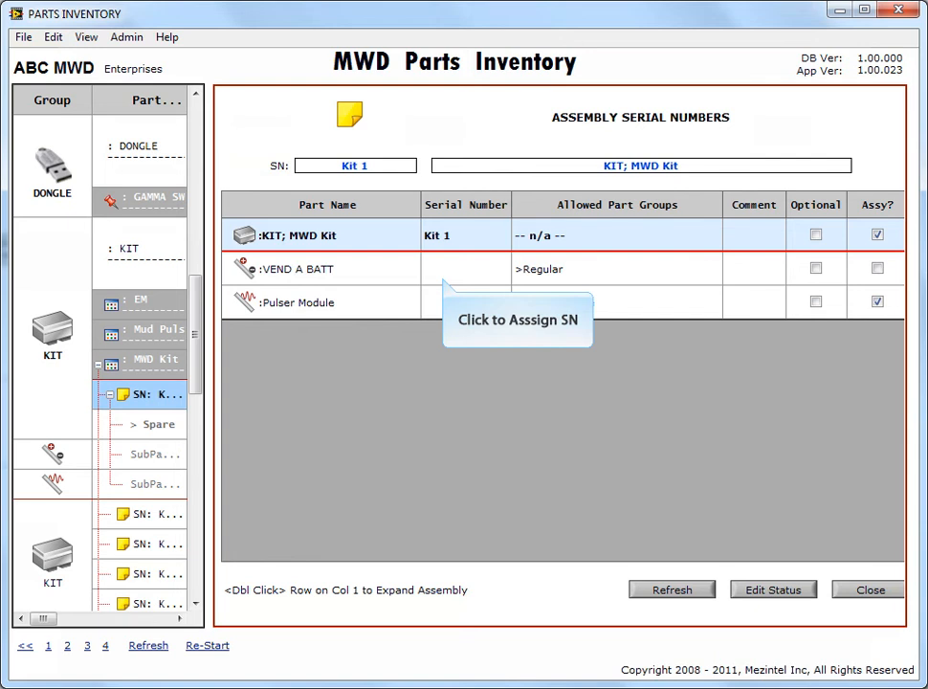
click(465, 269)
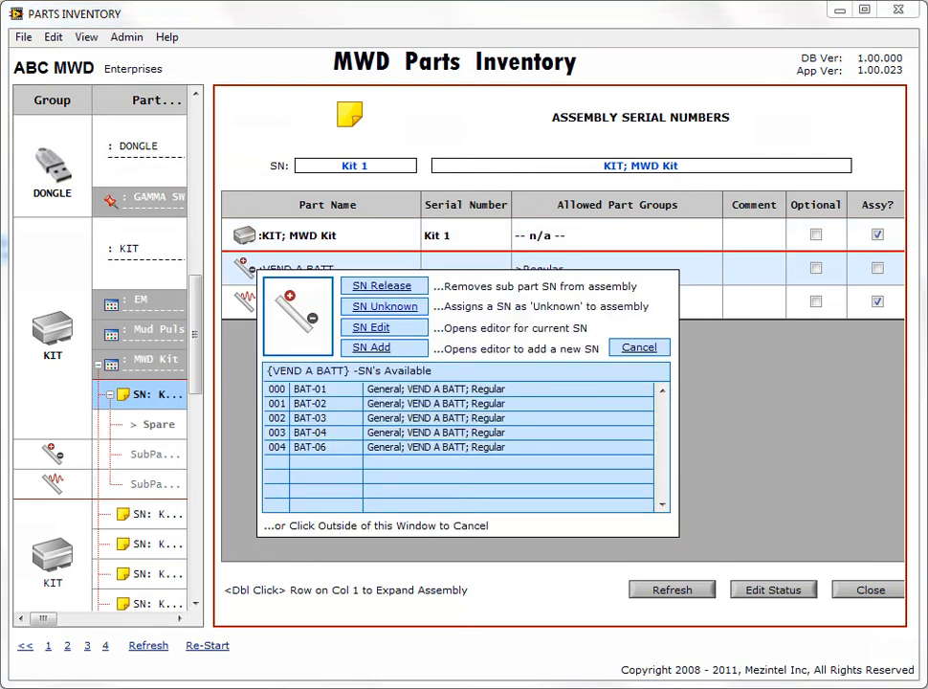
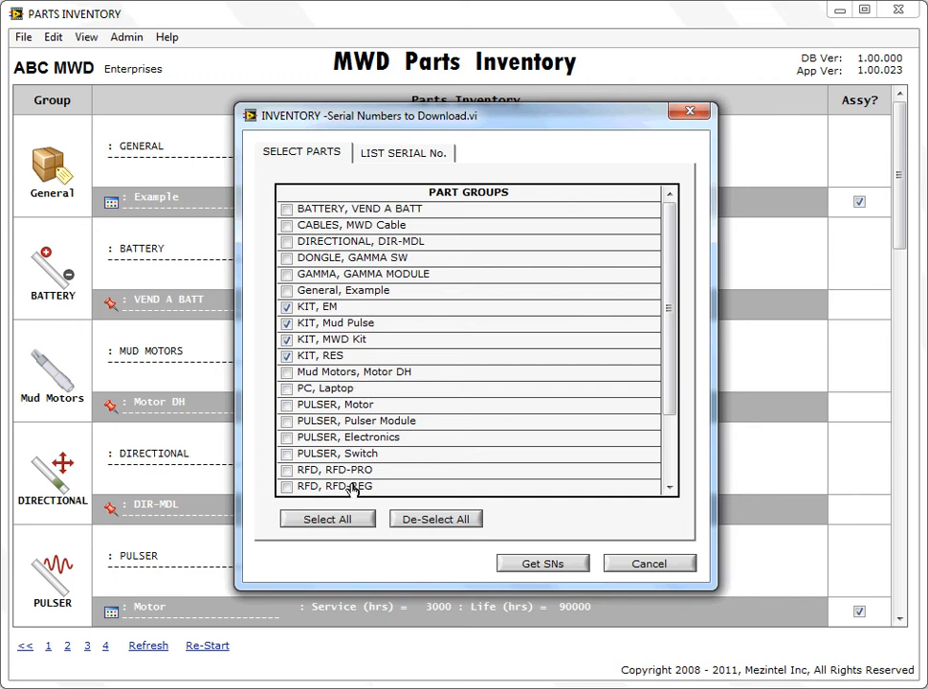
Step: Select all part groups for download and get their serial numbers
click(330, 522)
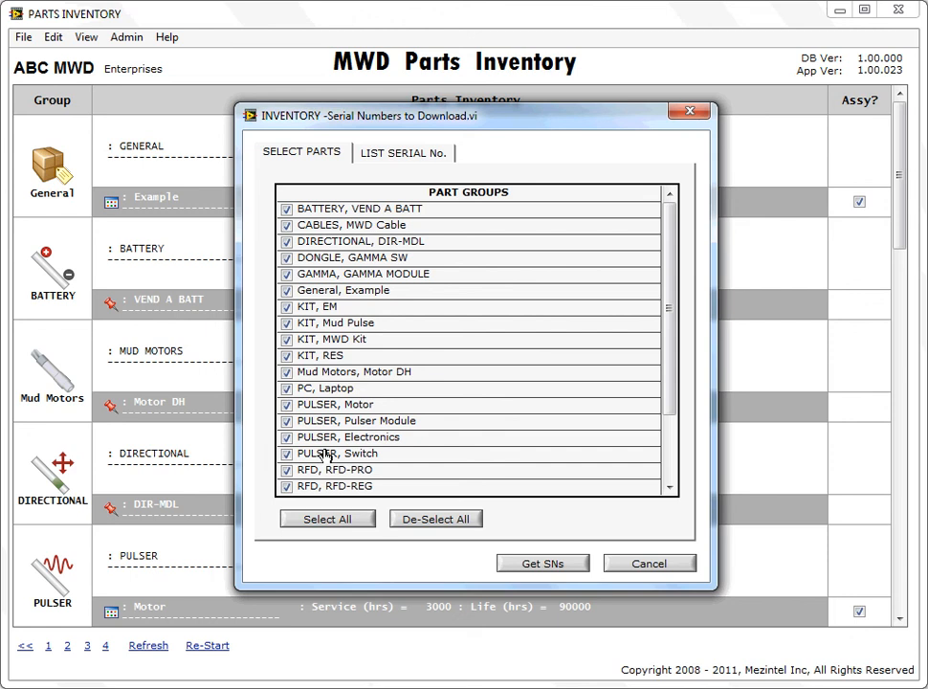
click(551, 565)
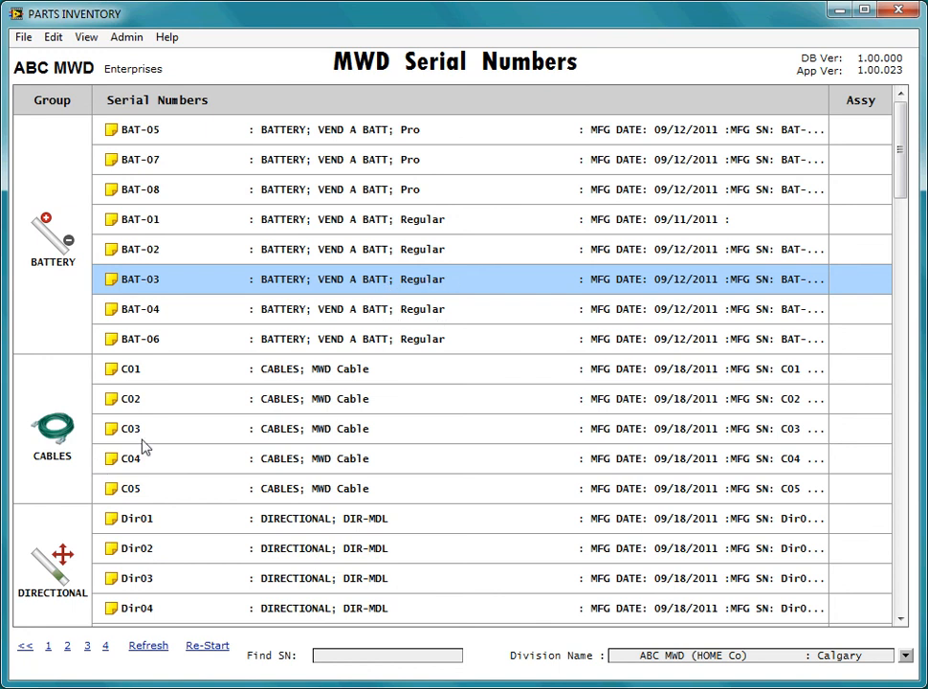
Step: Look through the serial number list down to the Kit group and expand Kit 1 and Kit 4 to examine their subparts
click(177, 532)
scroll(177, 540, down, 6)
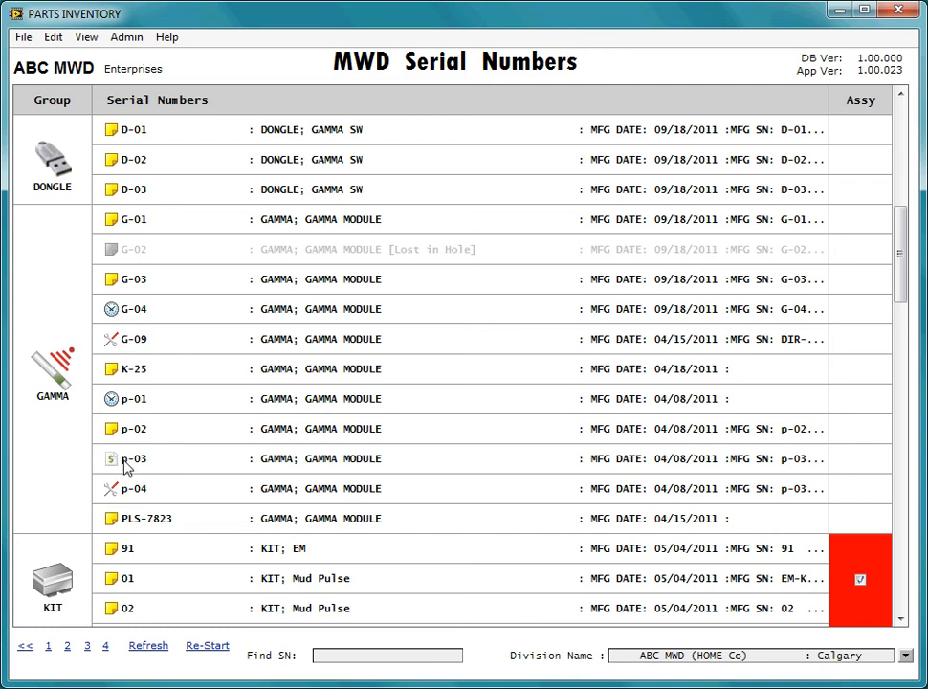
click(182, 466)
scroll(182, 467, down, 4)
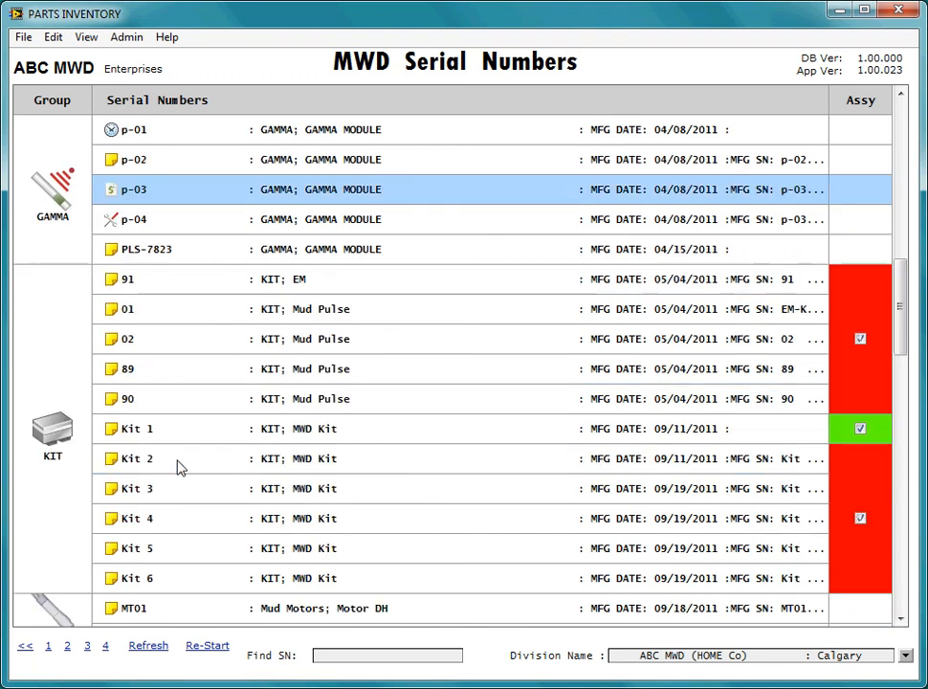
scroll(179, 467, down, 1)
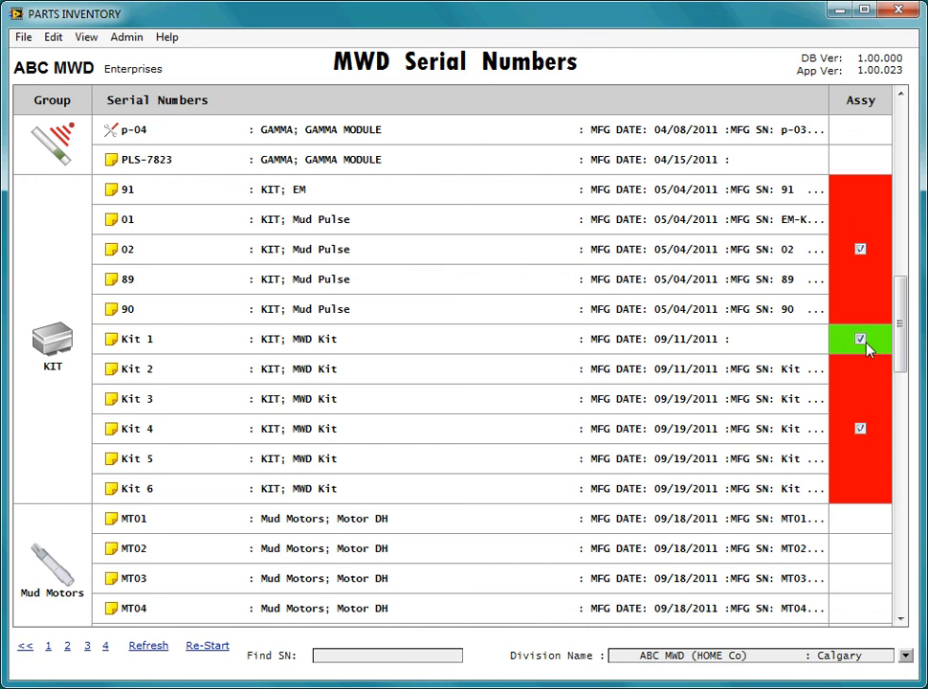
double_click(188, 345)
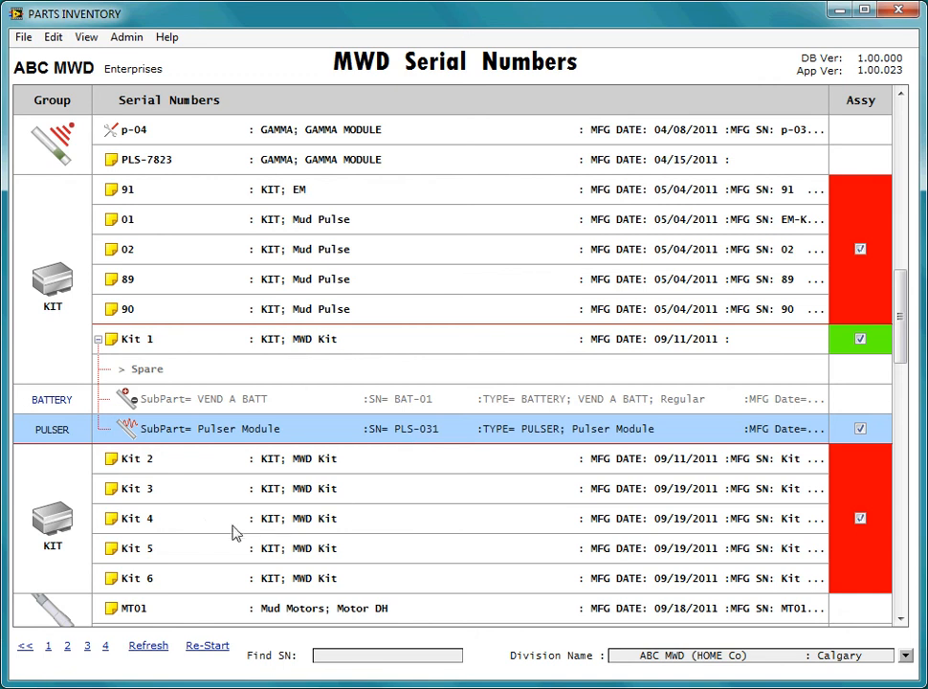
click(201, 528)
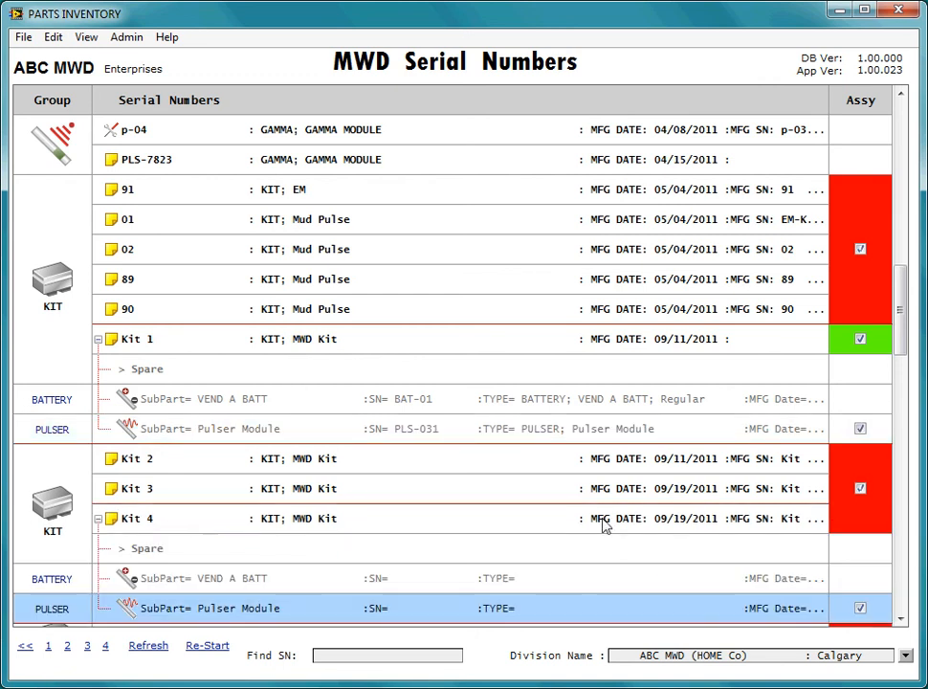
Step: Expand the inactive Pulser serial numbers PLS-031, M-13 and EL-35 to examine their subparts and the assemblies that contain them
scroll(594, 549, down, 1)
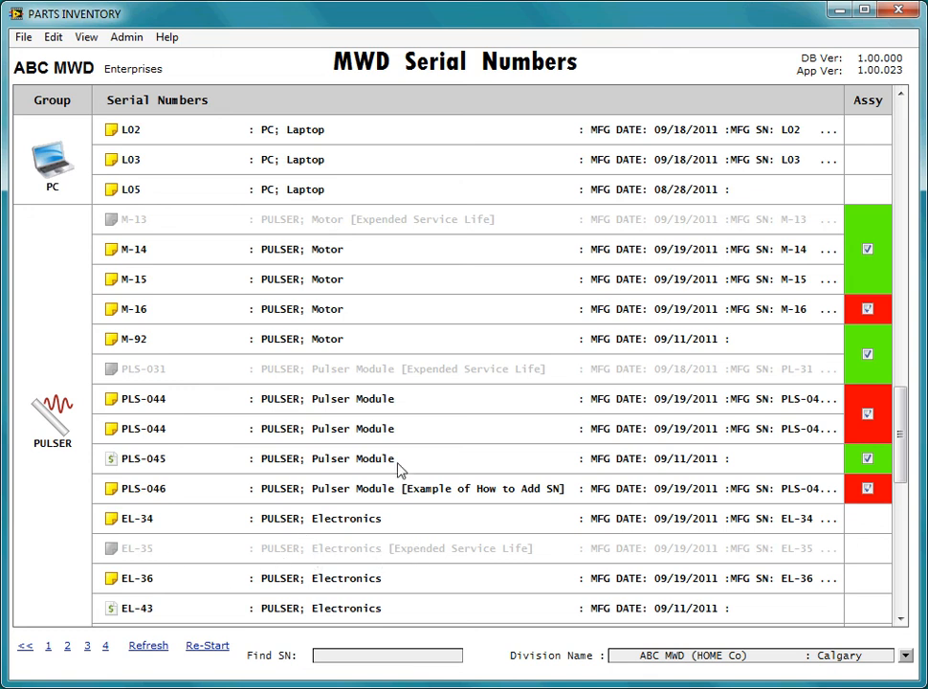
double_click(390, 373)
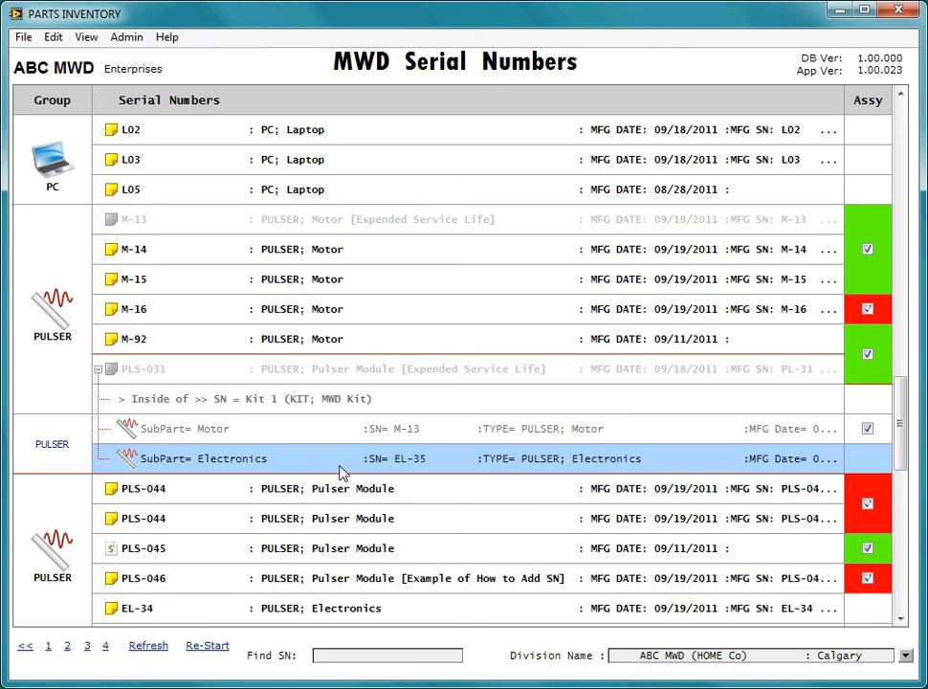
click(900, 618)
click(901, 618)
click(900, 618)
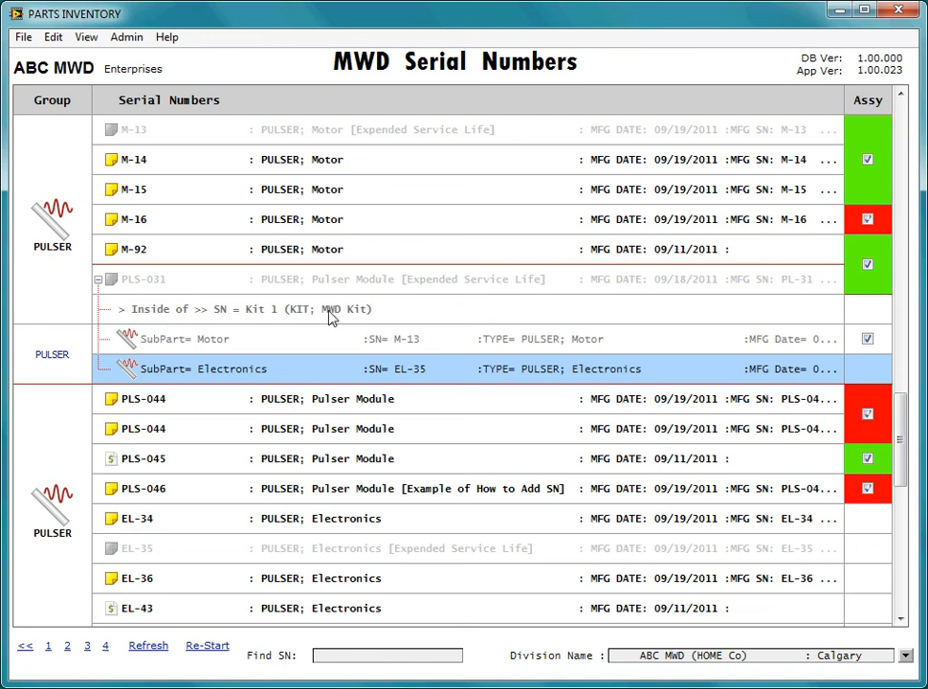
click(350, 137)
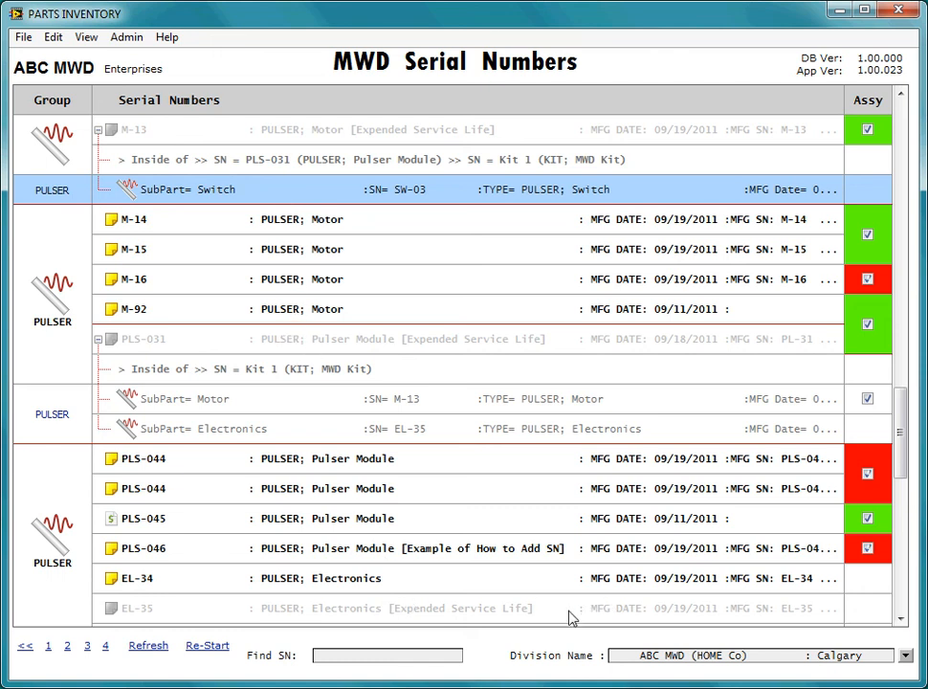
click(818, 615)
click(900, 619)
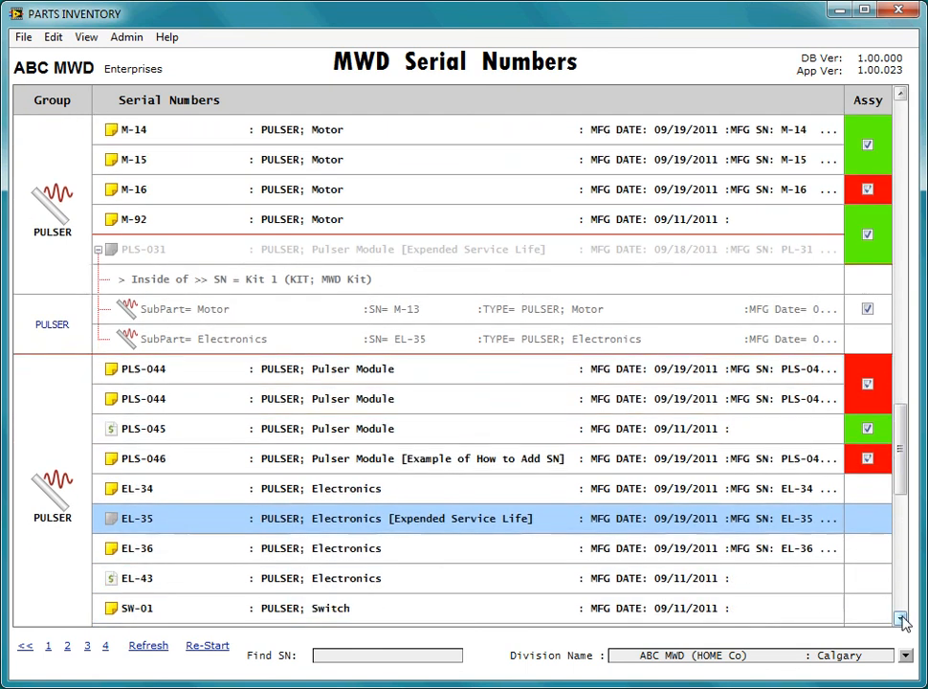
double_click(320, 498)
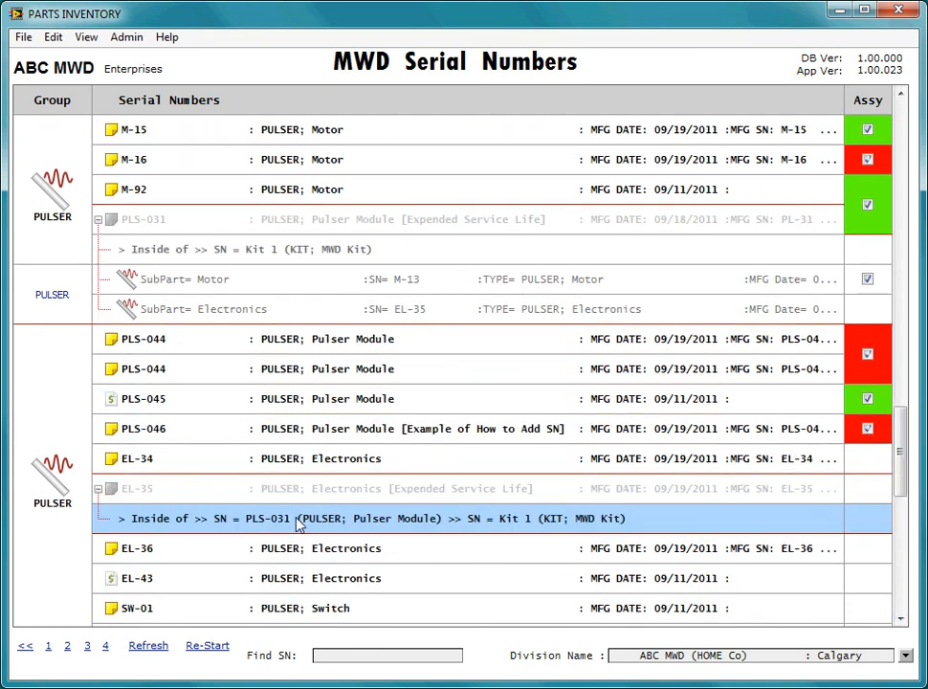